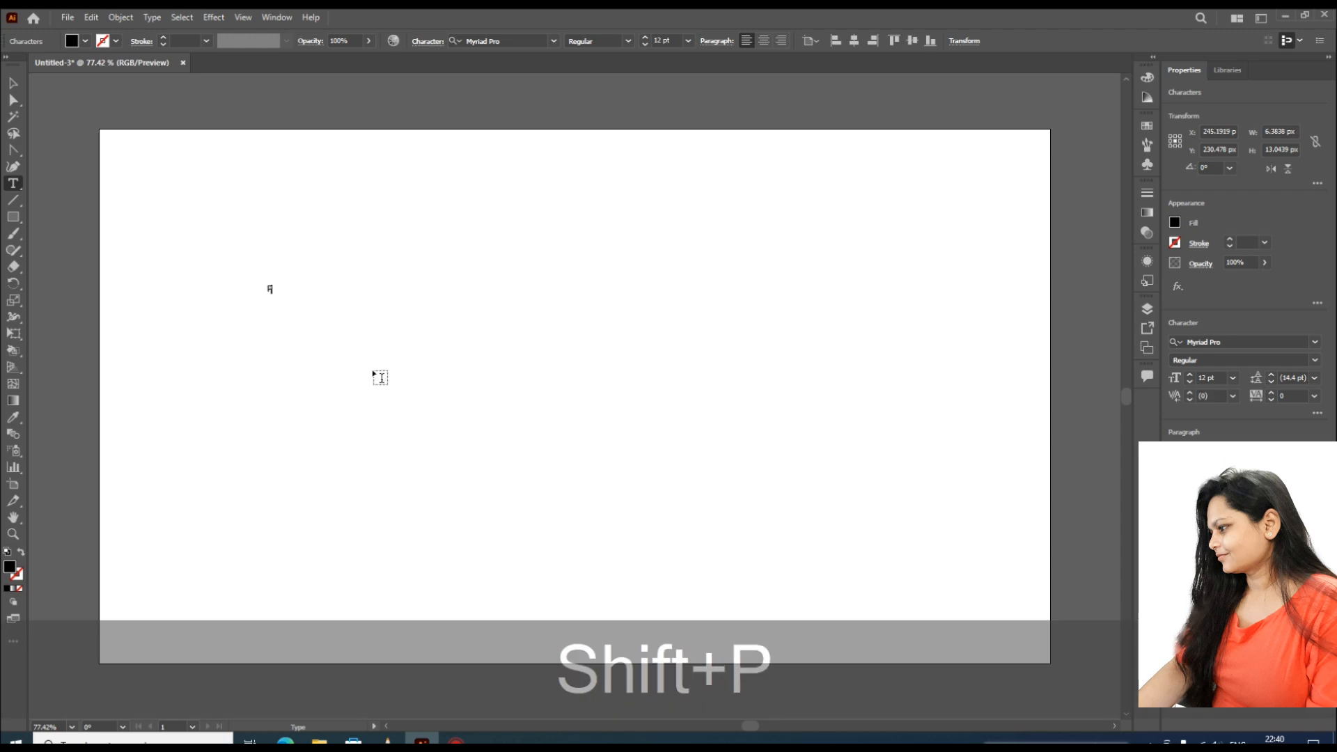
- Enlarge the letter P to about 710 pt, placing it on the artboard's left half
{"action": "left_click", "coordinate": [14, 82]}
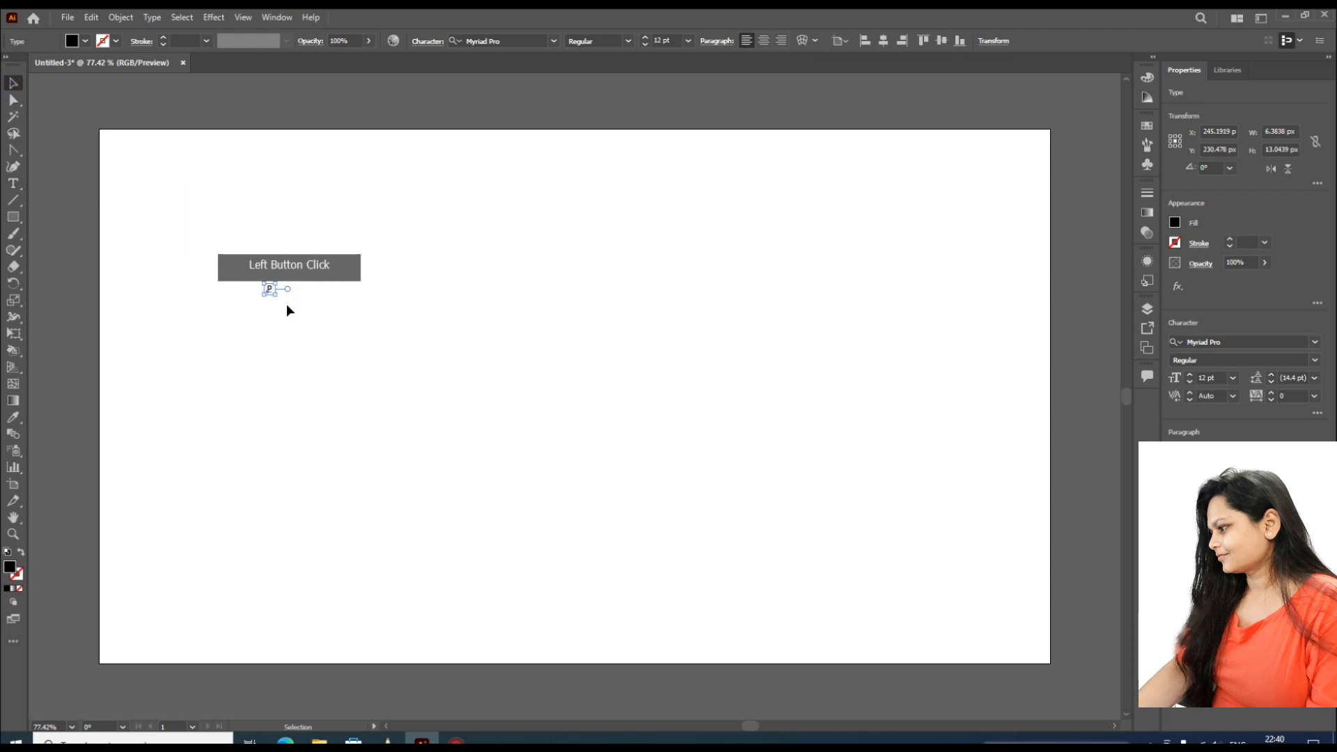
{"action": "left_click_drag", "start_coordinate": [277, 295], "coordinate": [297, 231]}
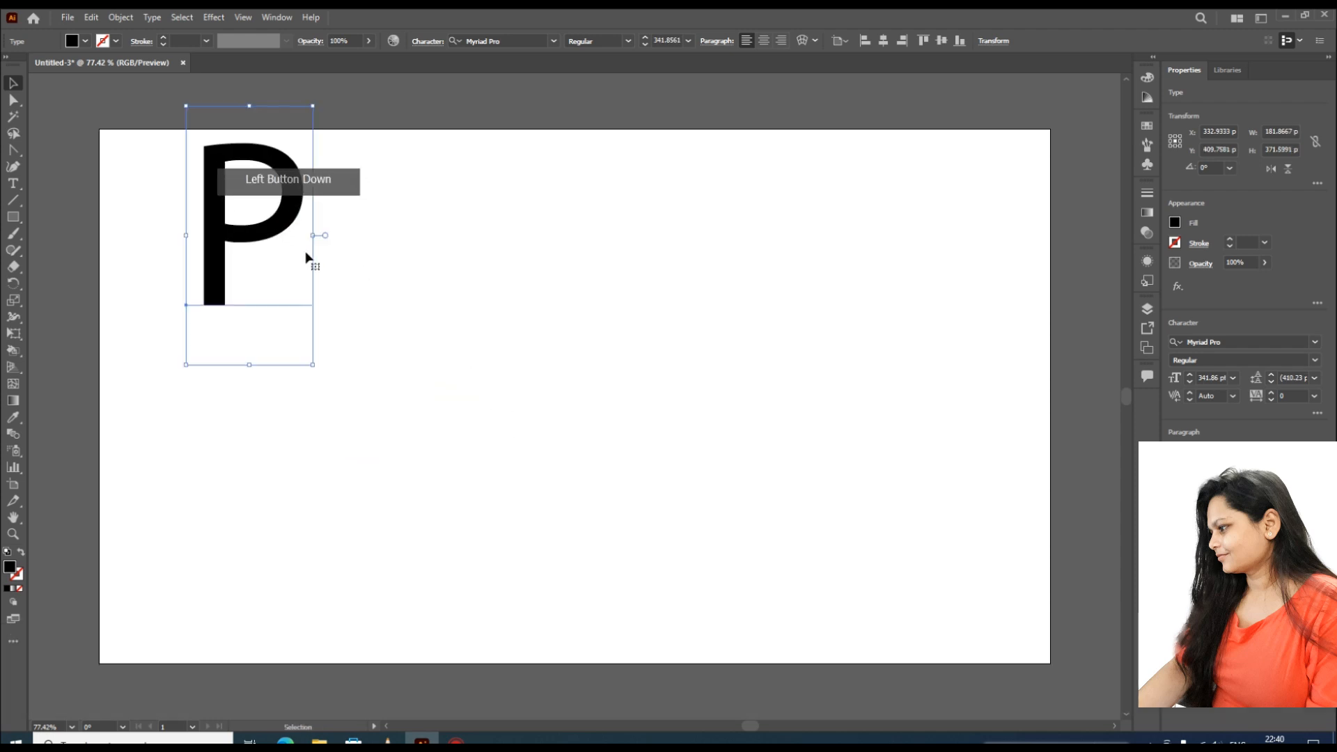
{"action": "left_click_drag", "start_coordinate": [313, 365], "coordinate": [553, 643]}
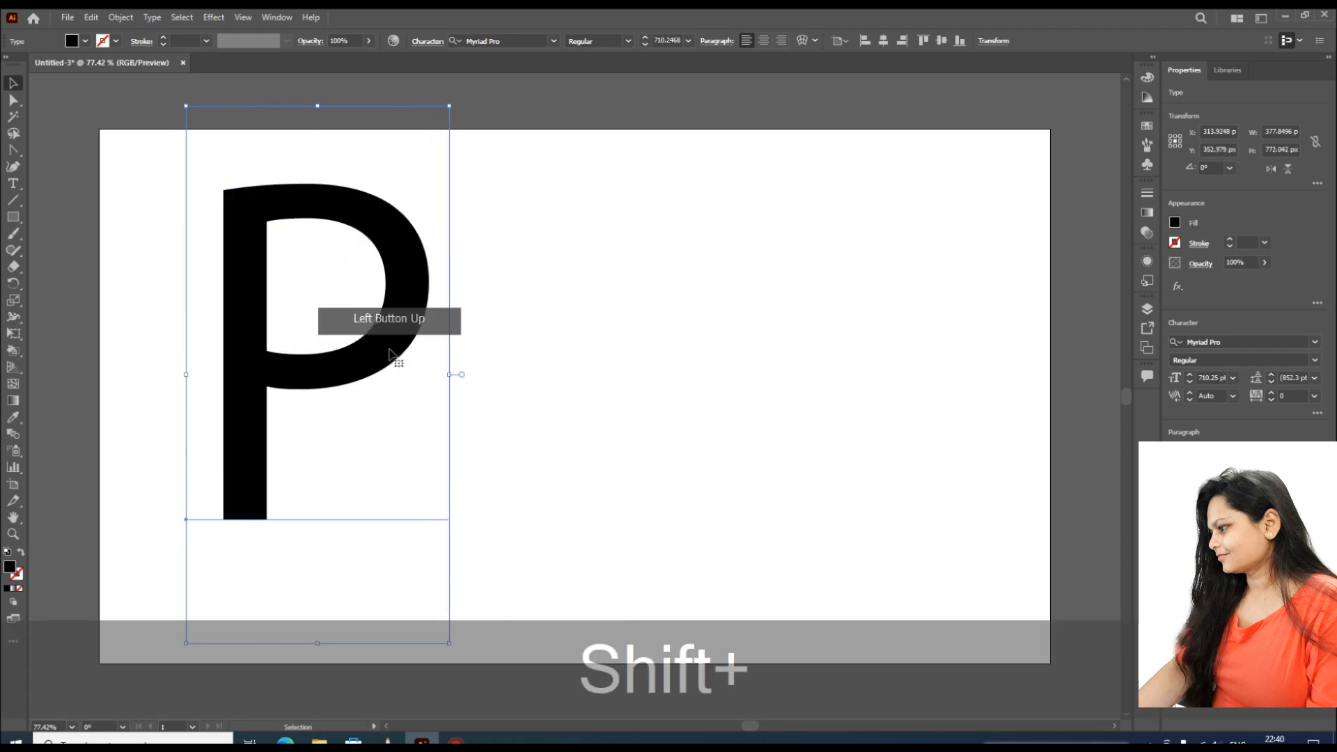
- Set the letter P in Arial with the Bold Italic style
{"action": "left_click", "coordinate": [554, 41]}
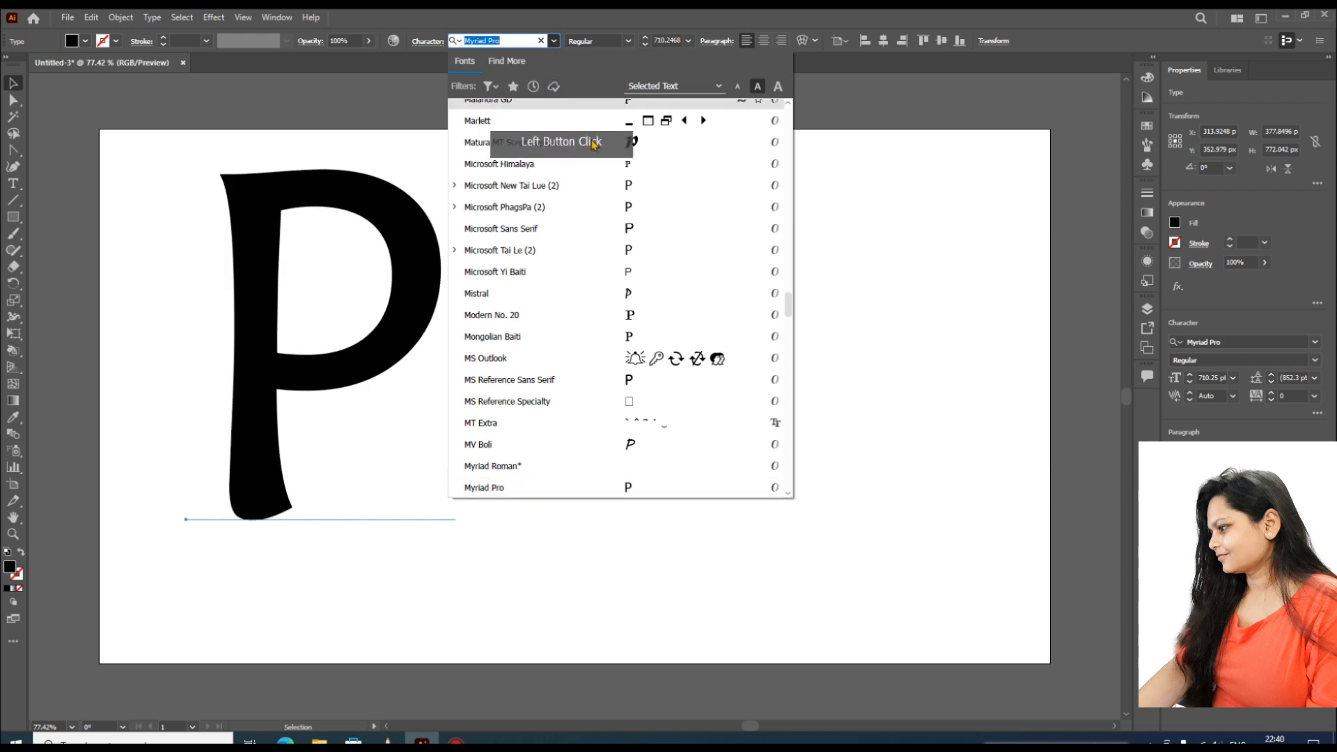
{"action": "left_click_drag", "start_coordinate": [790, 309], "coordinate": [785, 117]}
{"action": "left_click", "coordinate": [554, 412]}
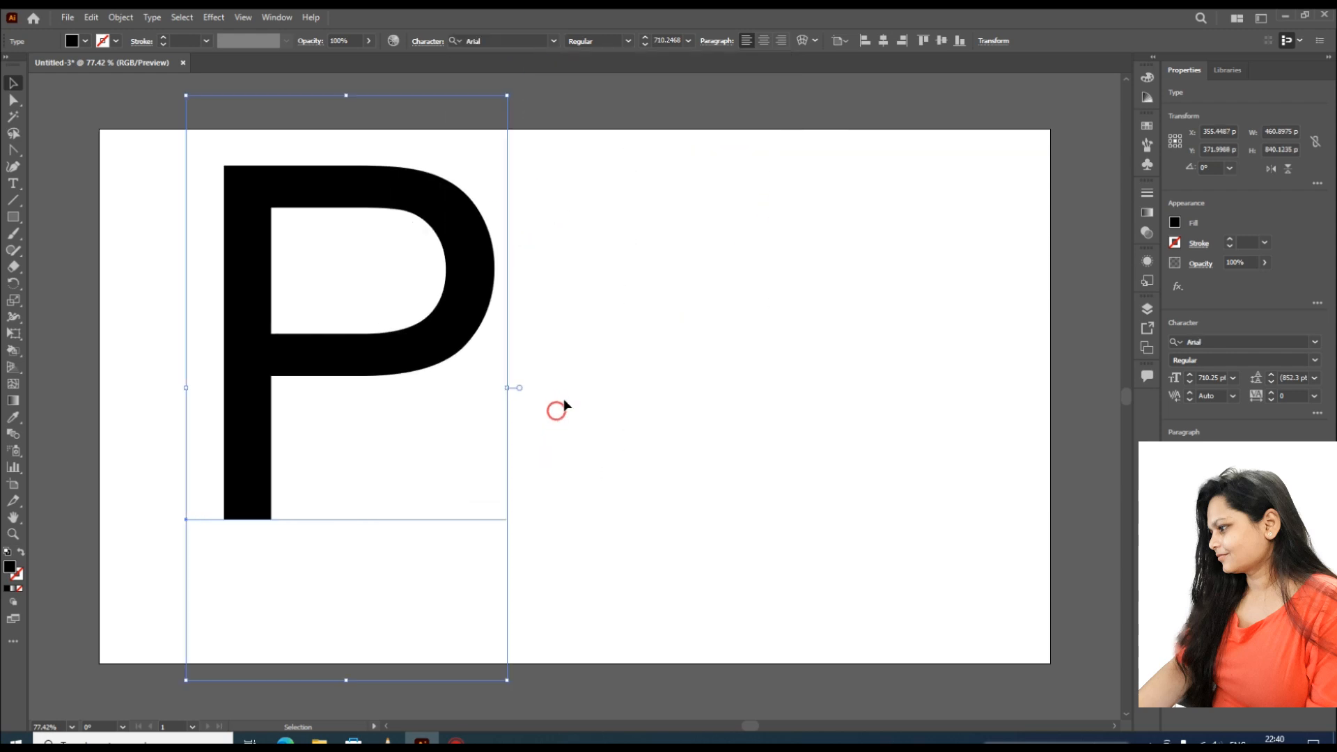
{"action": "left_click", "coordinate": [626, 42]}
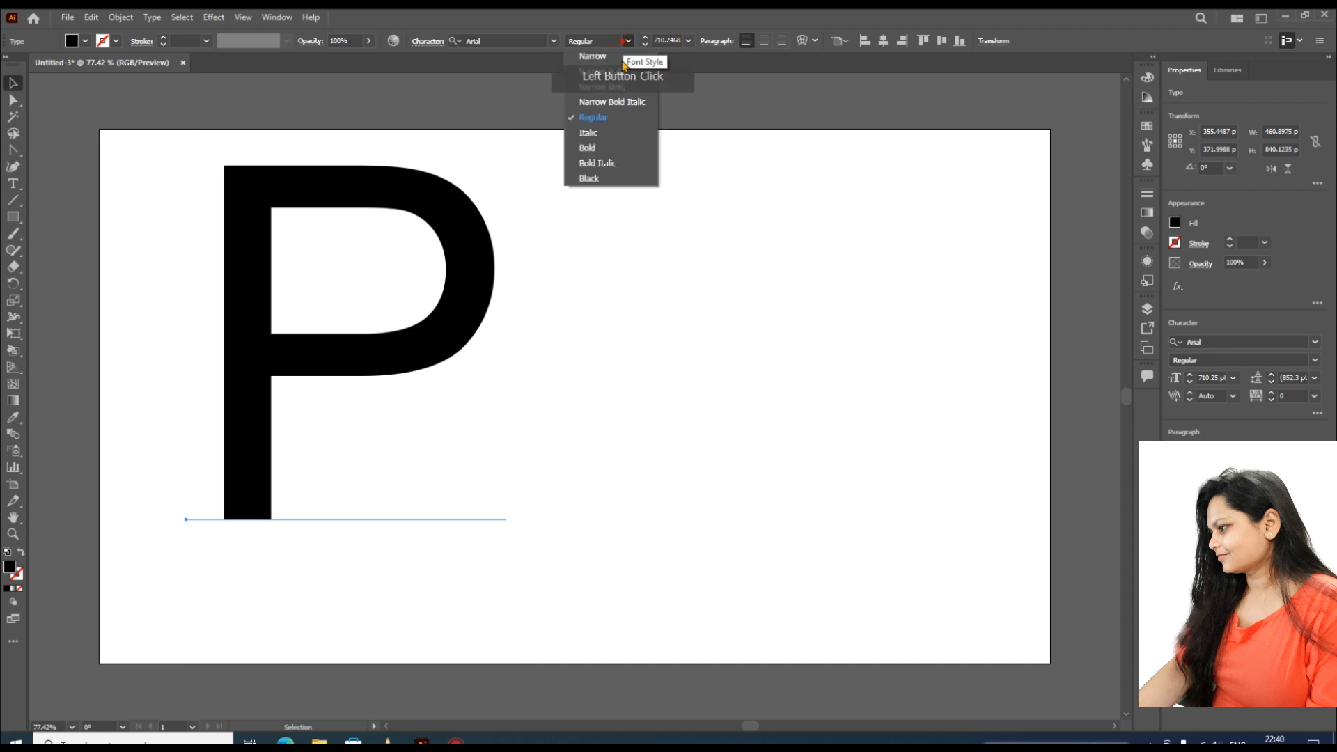
{"action": "left_click", "coordinate": [603, 169]}
{"action": "left_click", "coordinate": [489, 298]}
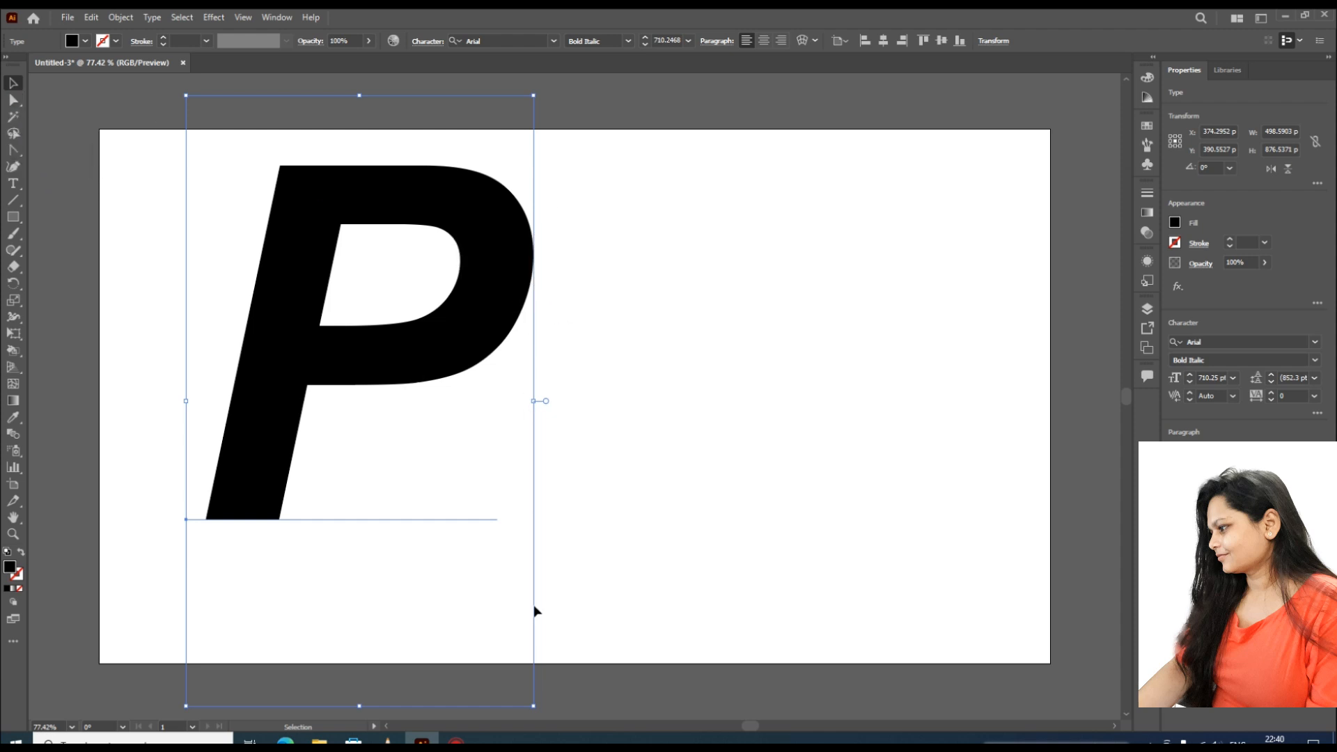
- Enlarge the P to about 830 pt, reposition it within the artboard, and narrow it slightly to about 570 px wide
{"action": "left_click_drag", "start_coordinate": [456, 304], "coordinate": [450, 223]}
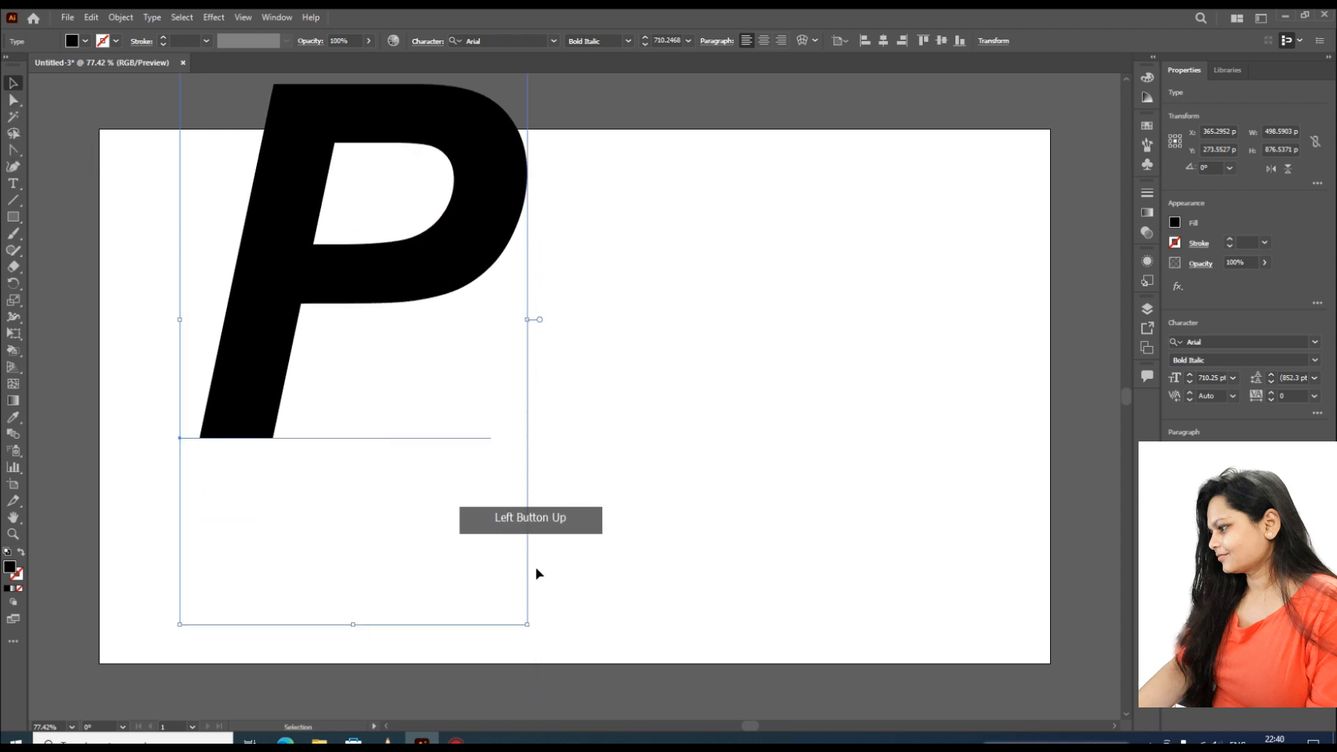
{"action": "left_click_drag", "start_coordinate": [528, 623], "coordinate": [586, 627]}
{"action": "scroll", "coordinate": [650, 300], "scroll_direction": "up", "scroll_amount": 3}
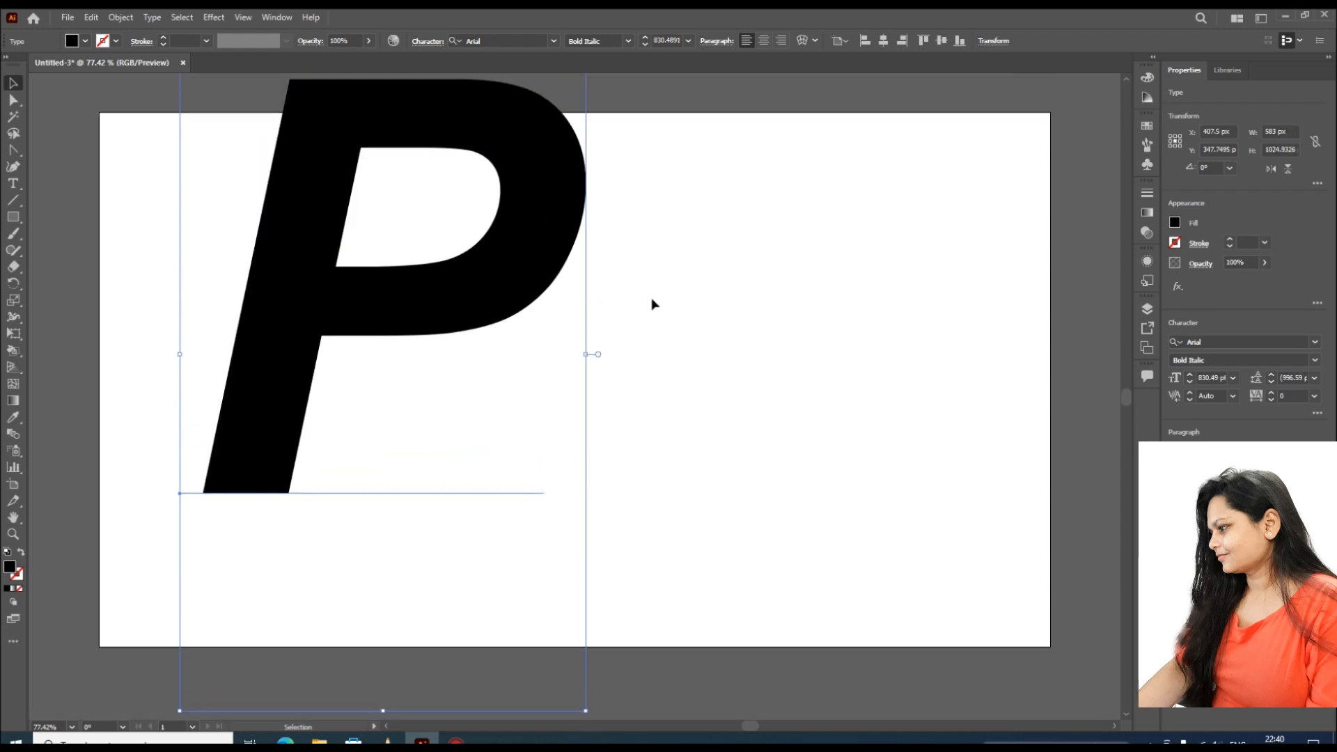
{"action": "left_click_drag", "start_coordinate": [561, 313], "coordinate": [579, 387]}
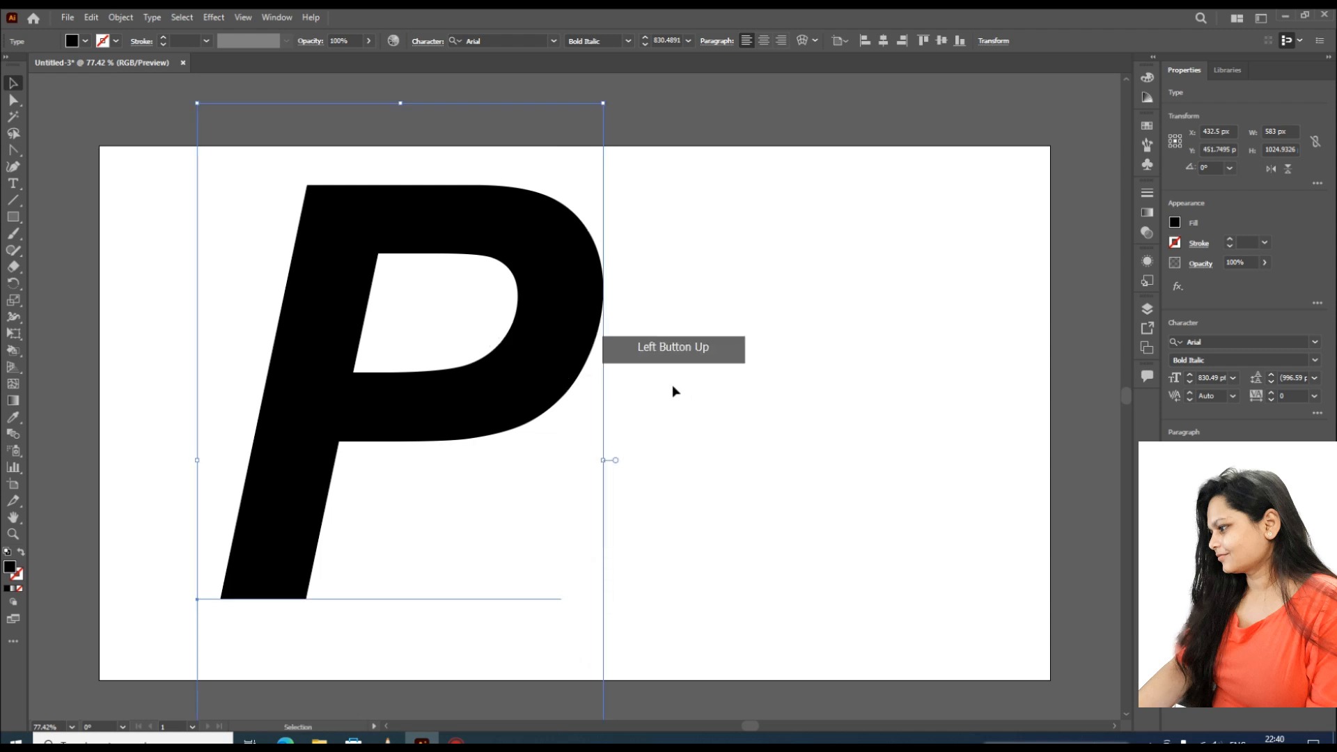
{"action": "left_click_drag", "start_coordinate": [603, 460], "coordinate": [594, 460]}
- Convert the letter P to outlines
{"action": "left_click", "coordinate": [483, 389]}
{"action": "right_click", "coordinate": [488, 401]}
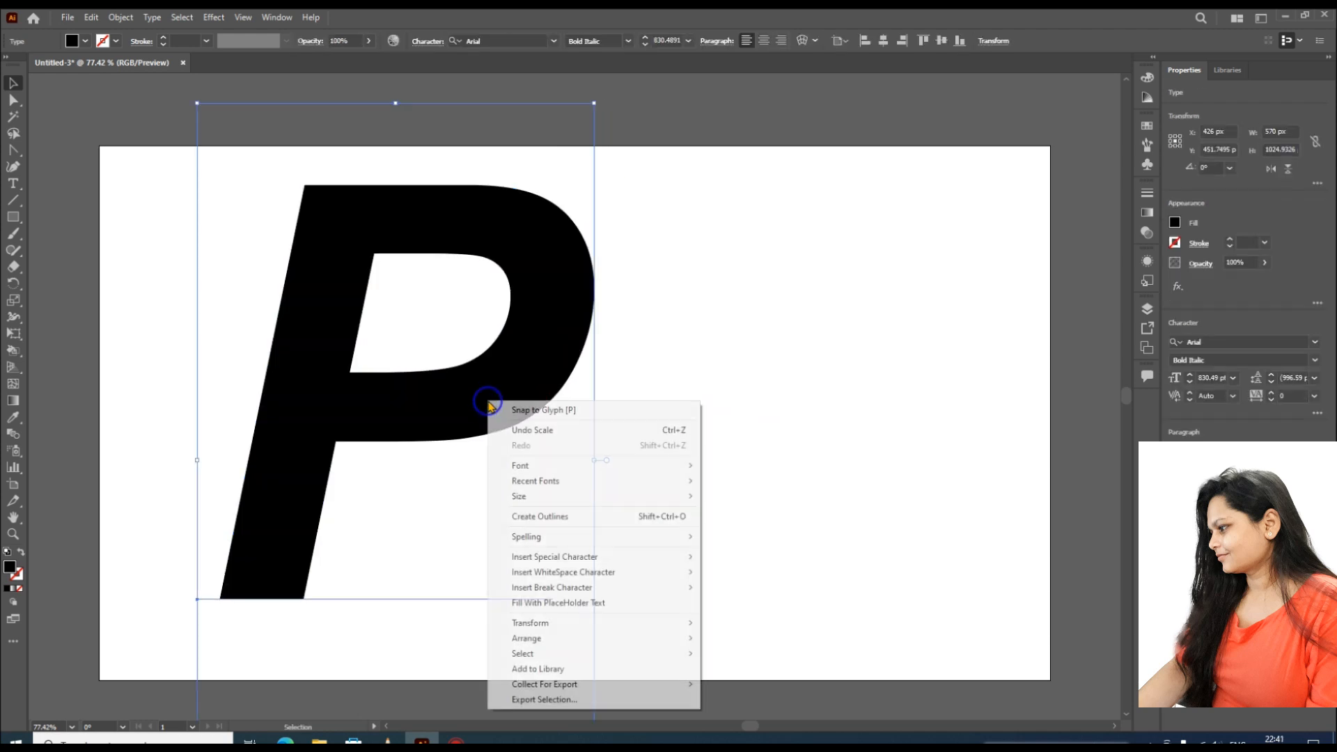
{"action": "left_click", "coordinate": [613, 523]}
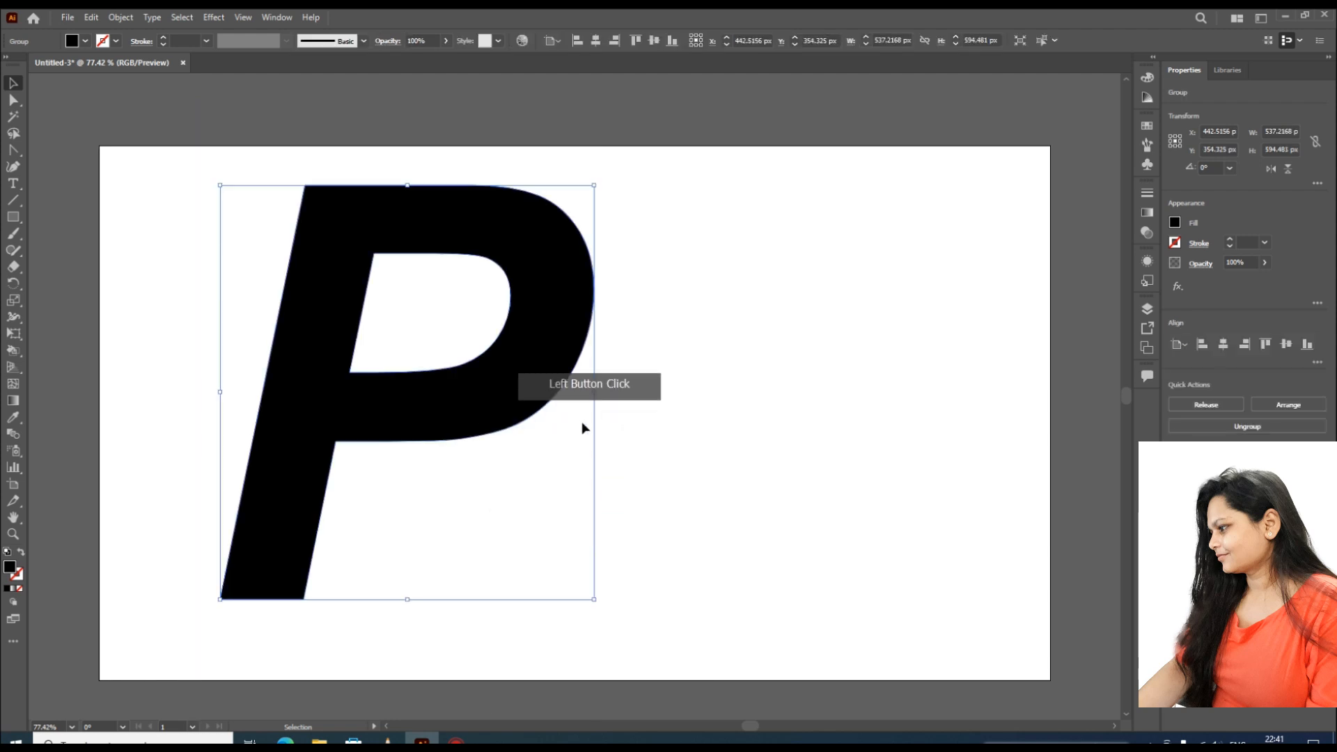
- Remove the outlined P's fill and give it a 0.25 pt stroke
{"action": "left_click", "coordinate": [85, 41]}
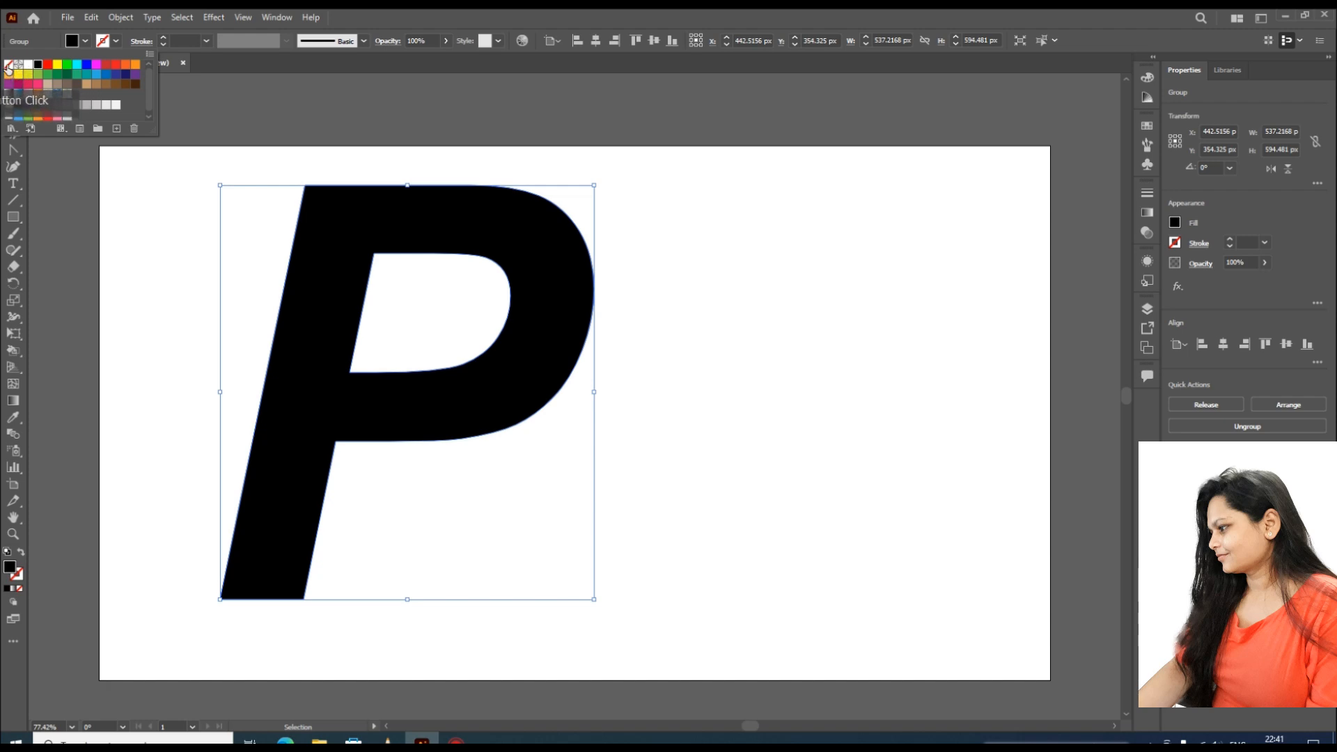
{"action": "left_click", "coordinate": [8, 64]}
{"action": "left_click", "coordinate": [202, 40]}
{"action": "left_click", "coordinate": [206, 41]}
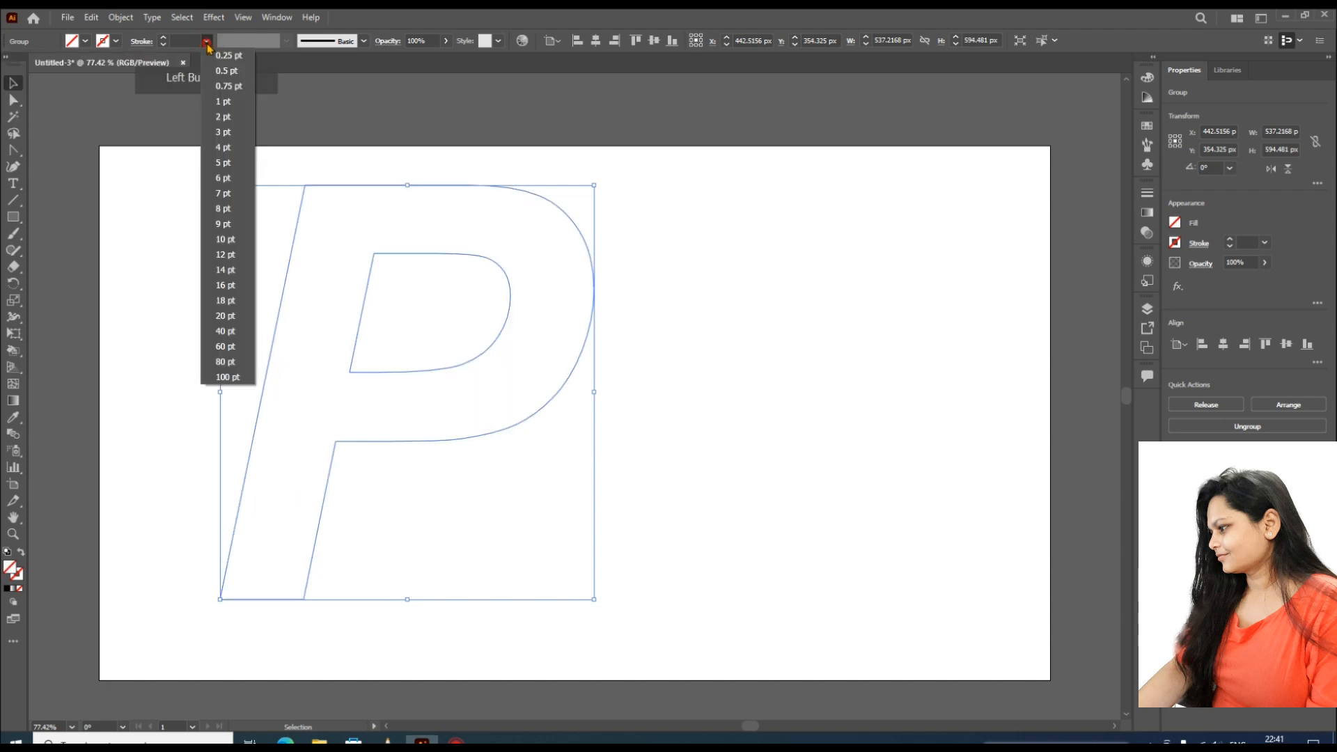
{"action": "left_click", "coordinate": [227, 56]}
{"action": "left_click", "coordinate": [658, 307]}
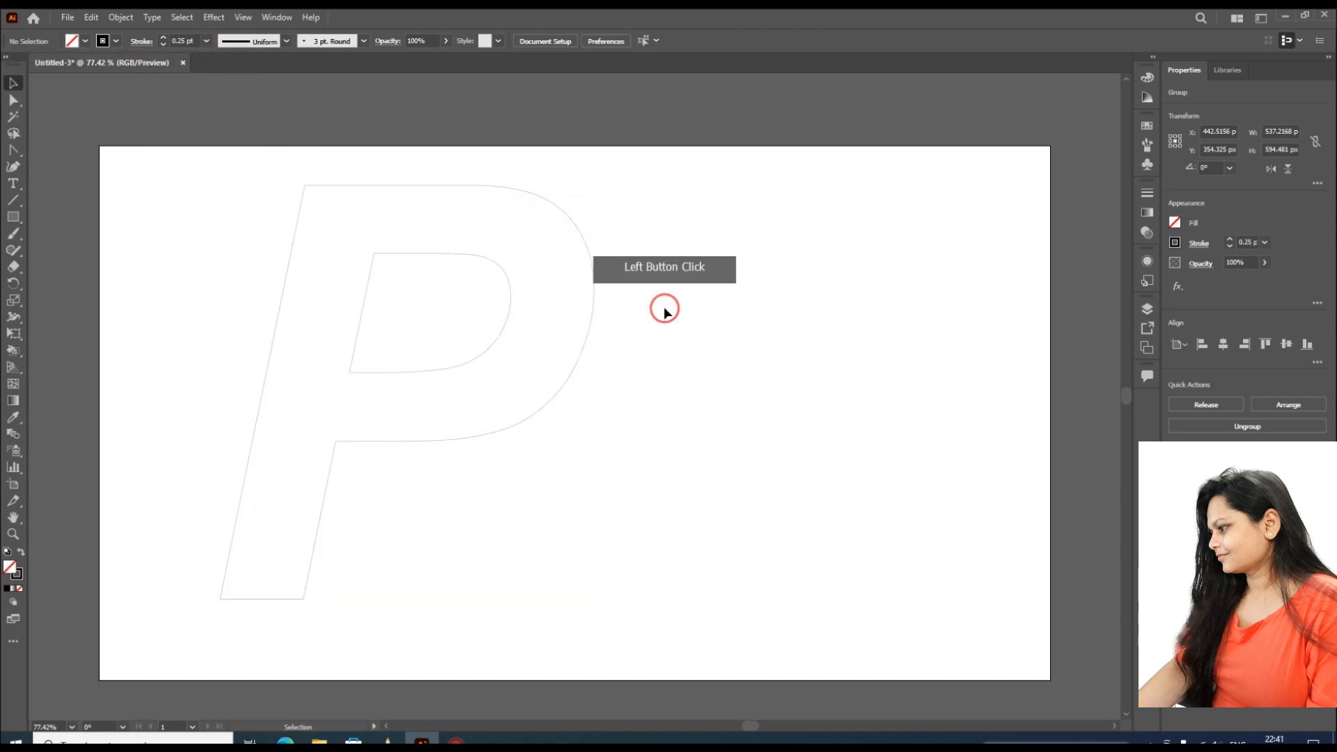
- Move the P to the artboard's middle and draw a Pen line joining the upper-left corners of its outer and inner contours
{"action": "left_click_drag", "start_coordinate": [388, 374], "coordinate": [538, 386]}
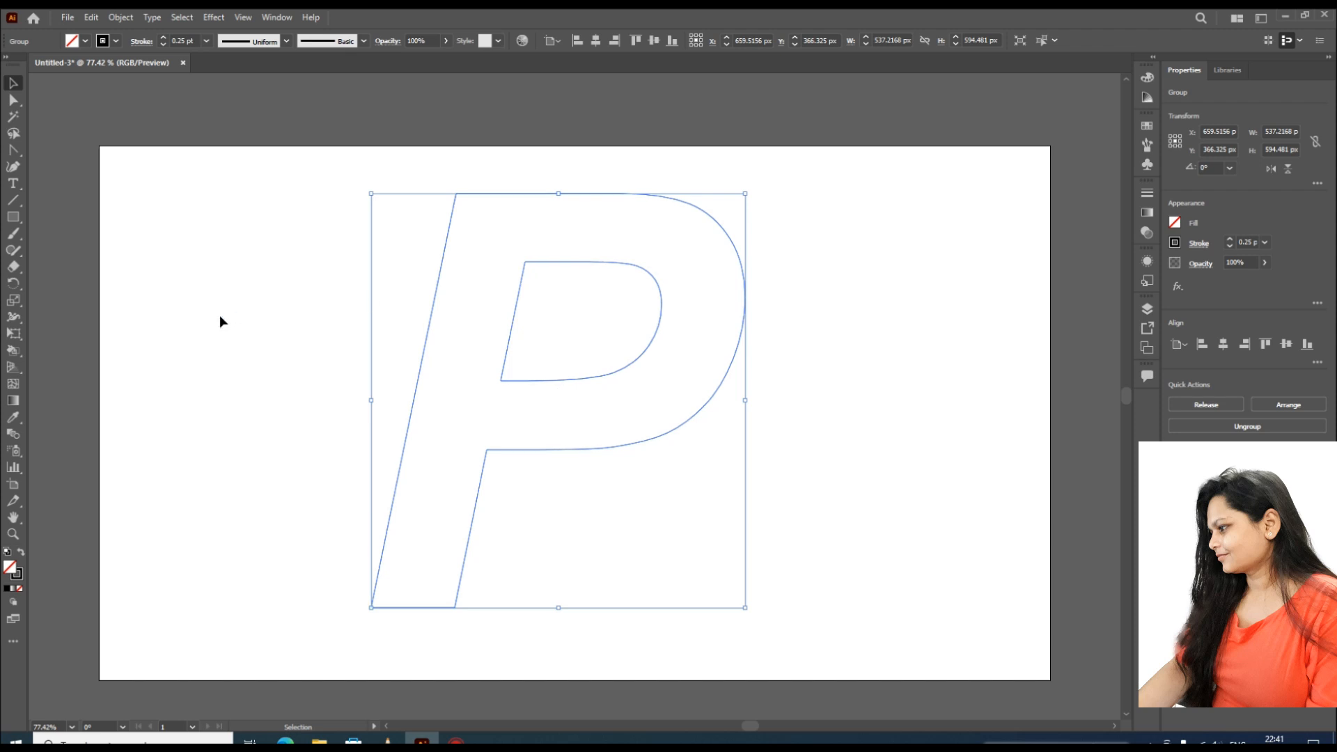
{"action": "left_click", "coordinate": [23, 157]}
{"action": "left_click", "coordinate": [56, 145]}
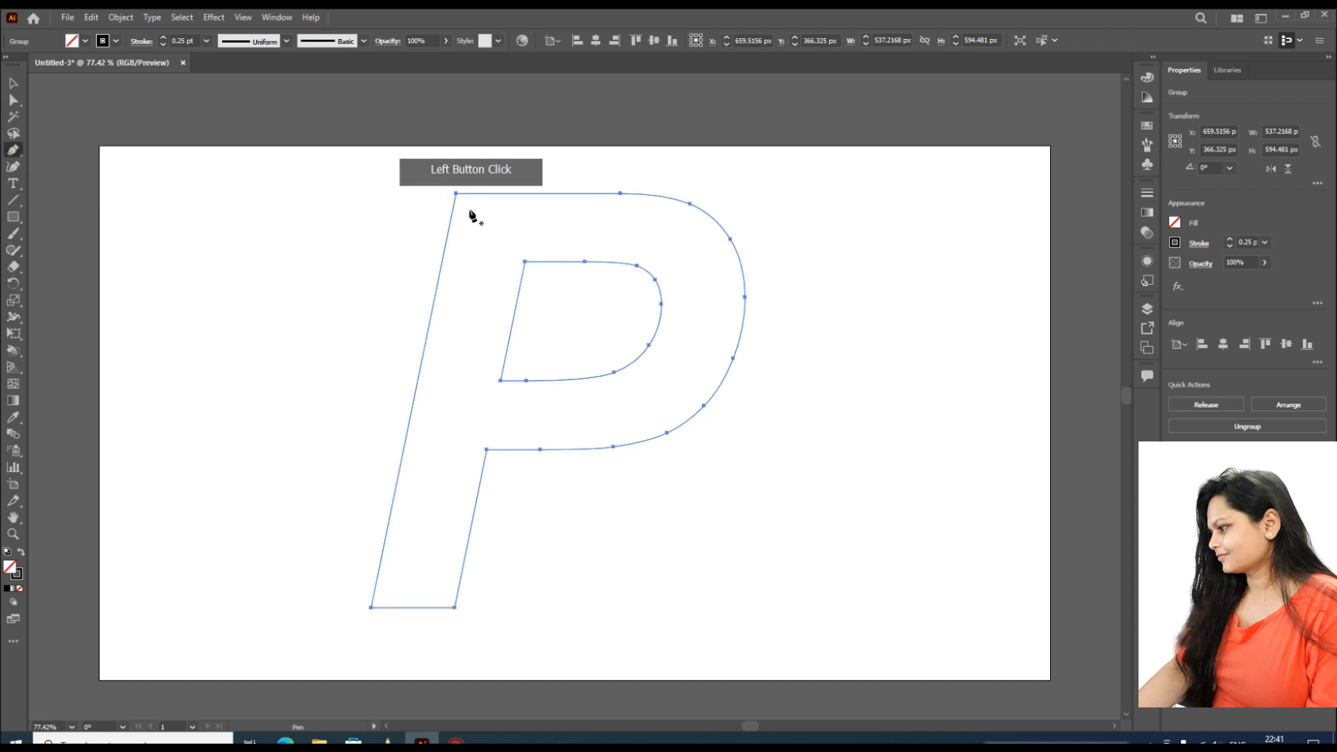
{"action": "left_click", "coordinate": [456, 194], "text": "shift"}
{"action": "left_click", "coordinate": [525, 262]}
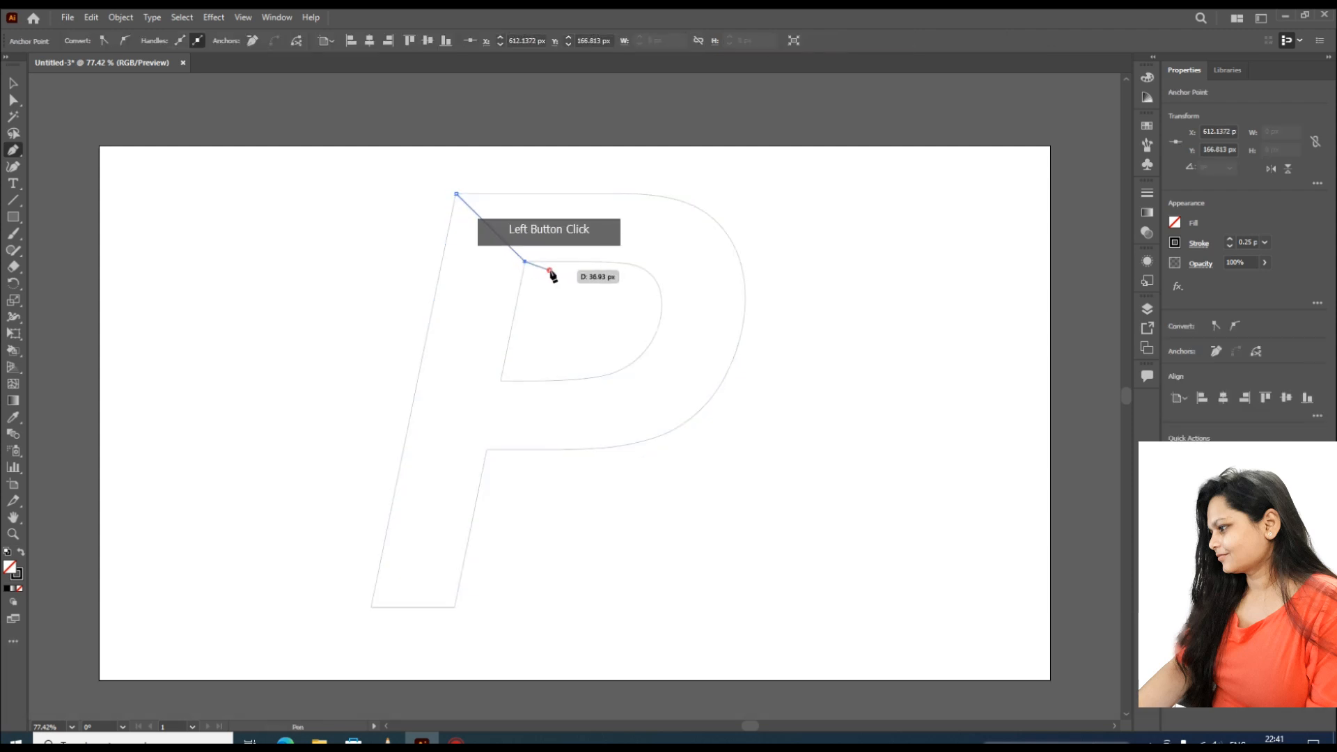
{"action": "key", "text": "Escape"}
{"action": "key", "text": "Escape"}
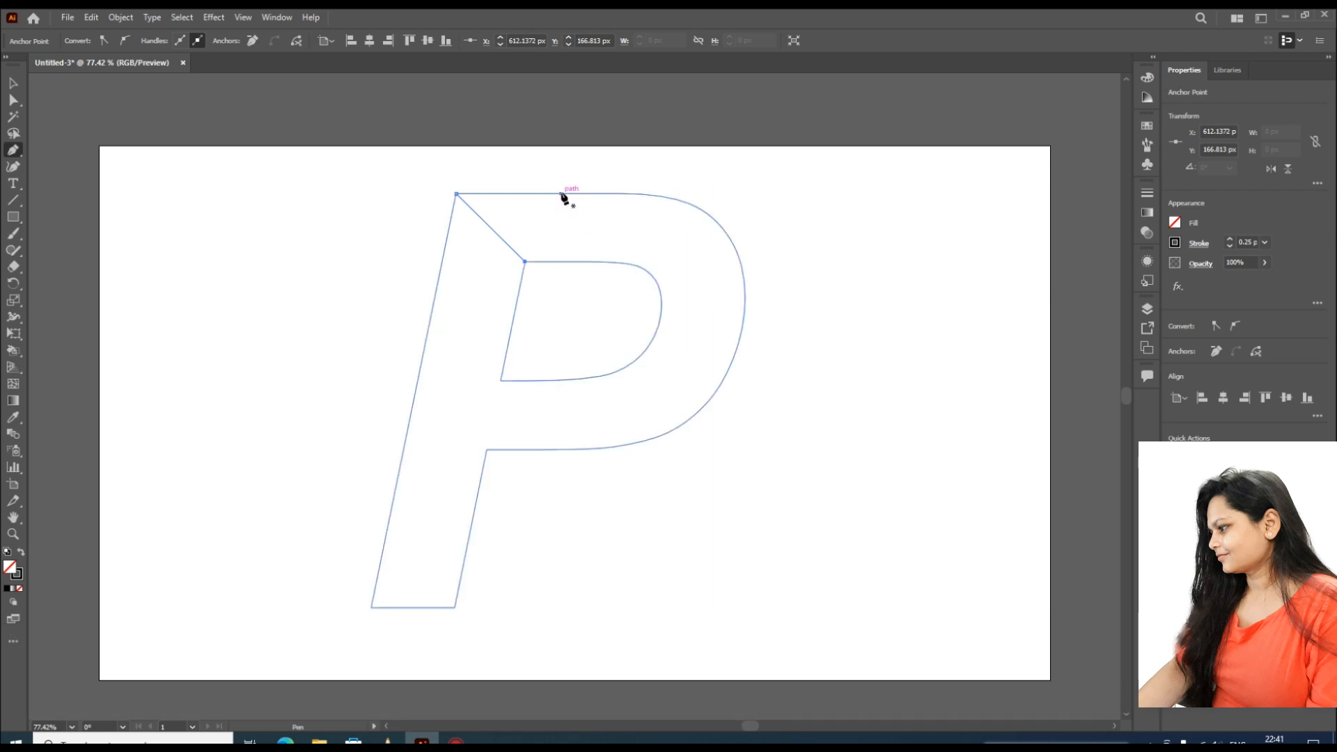
- Draw Pen lines across the bowl from the top edge to the counter's upper-right curve, and from the outer right curve to the counter's lower-right curve
{"action": "left_click", "coordinate": [562, 194]}
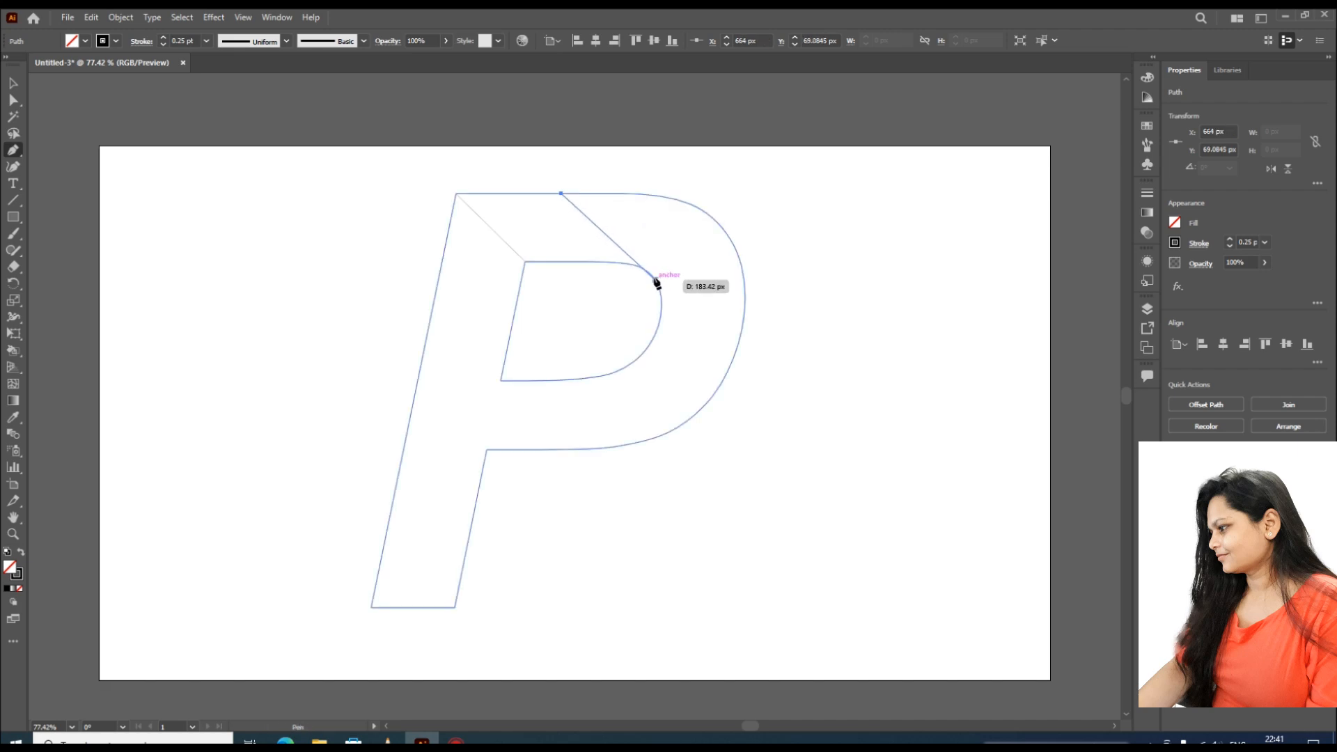
{"action": "left_click", "coordinate": [655, 280]}
{"action": "key", "text": "Escape"}
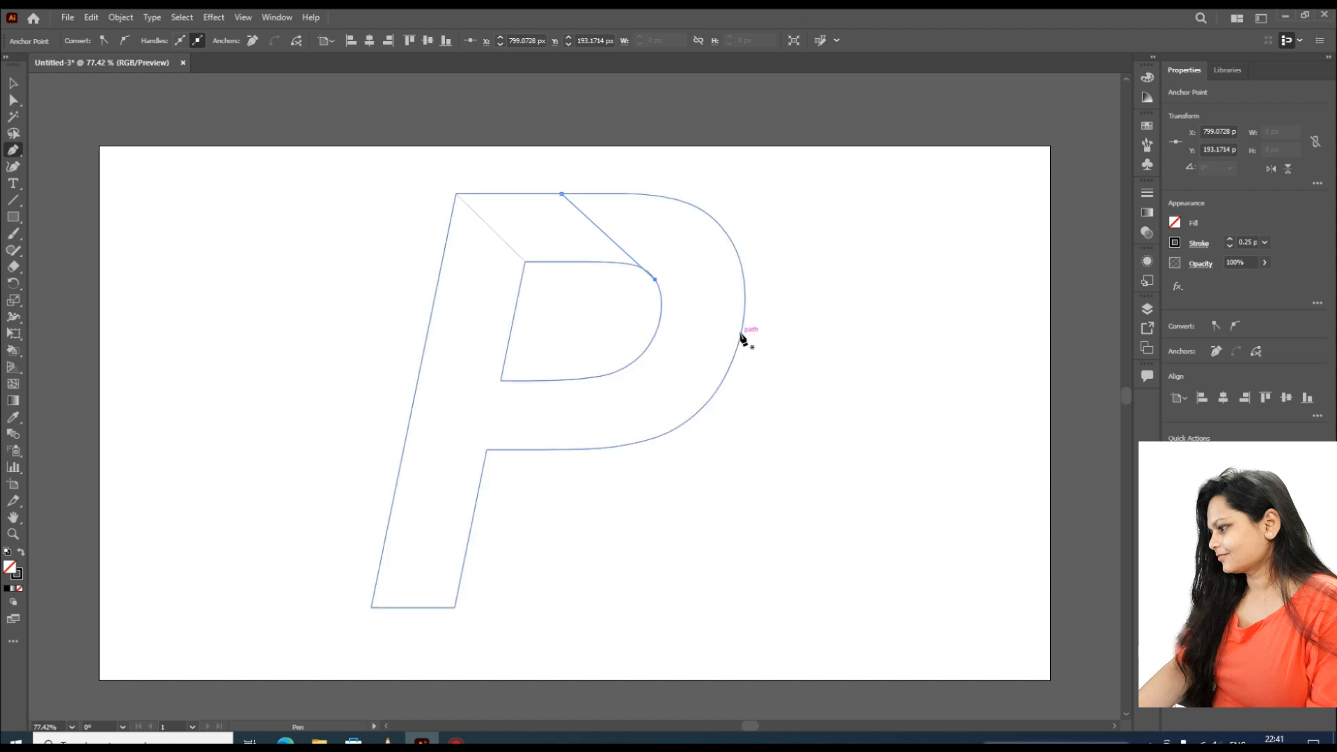
{"action": "left_click", "coordinate": [741, 335]}
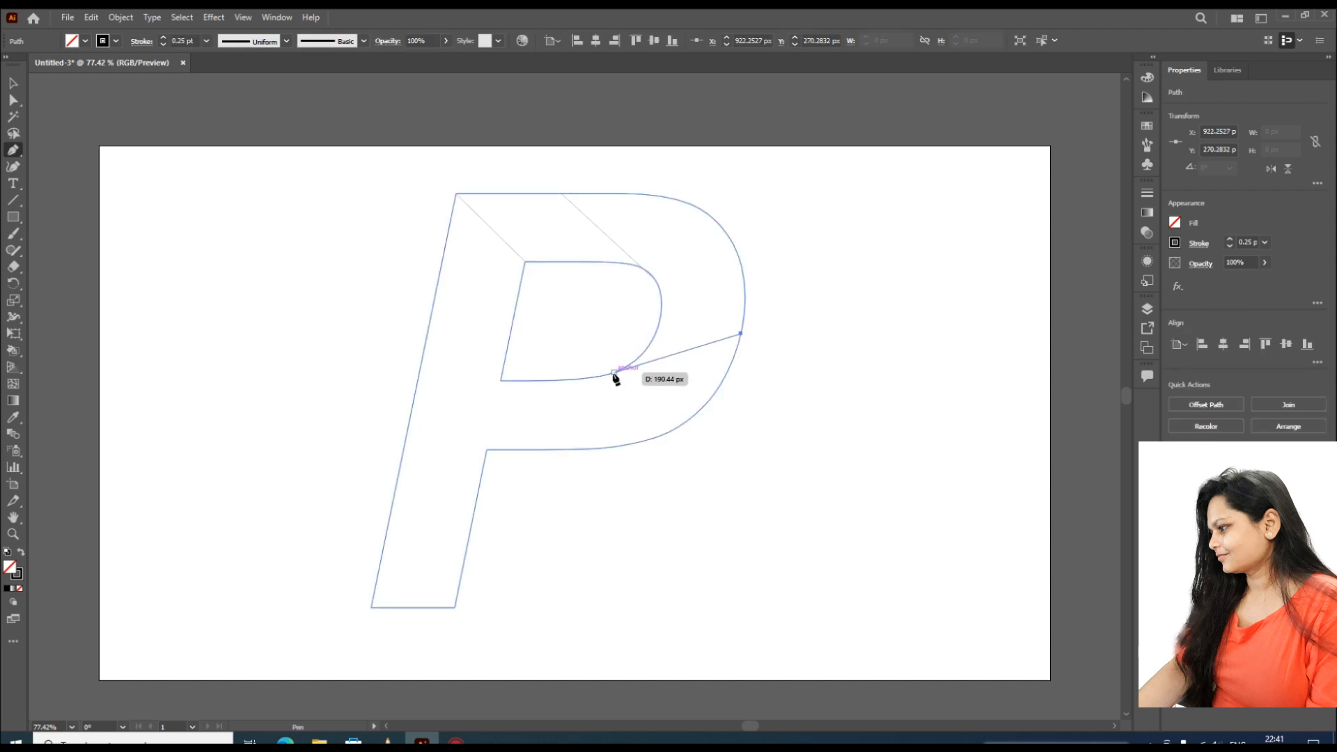
{"action": "left_click", "coordinate": [614, 373]}
{"action": "key", "text": "Escape"}
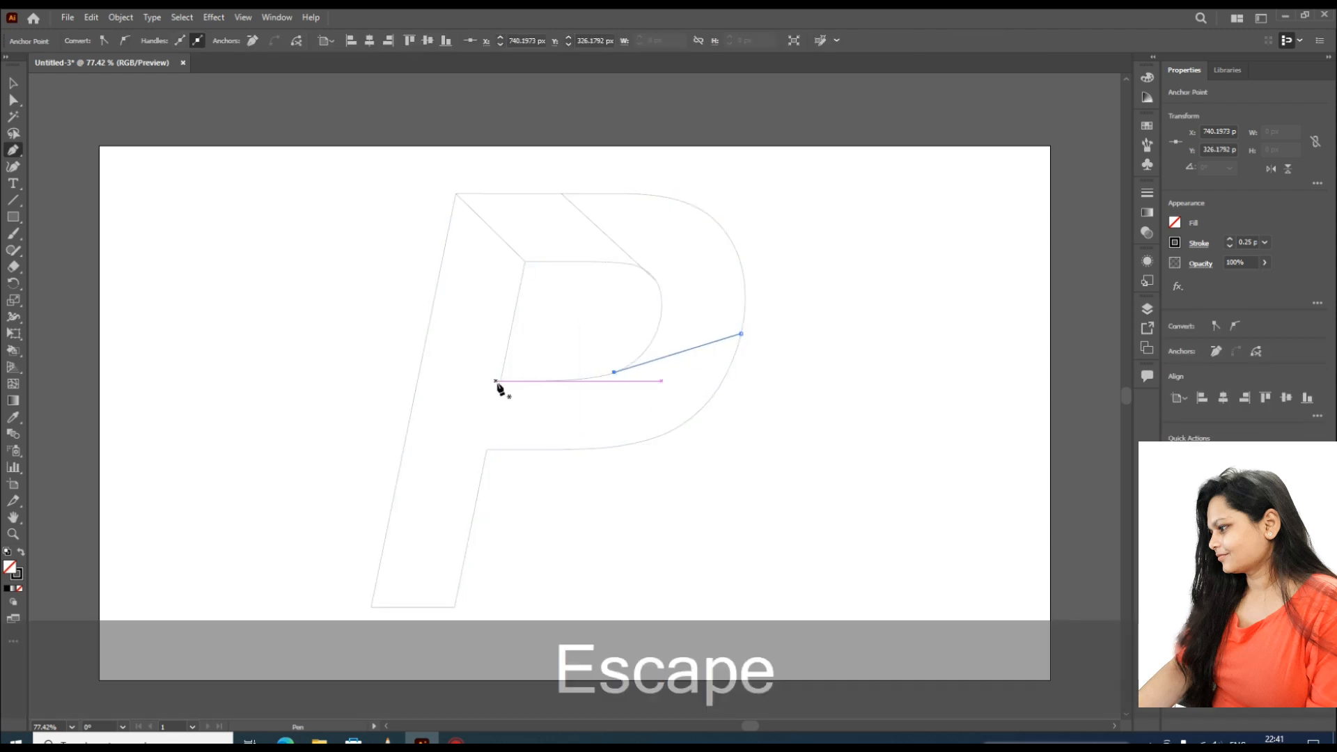
- Draw Pen lines to the stem's left edge from the counter's lower-left corner and from the corner where the bowl meets the stem
{"action": "left_click", "coordinate": [500, 381]}
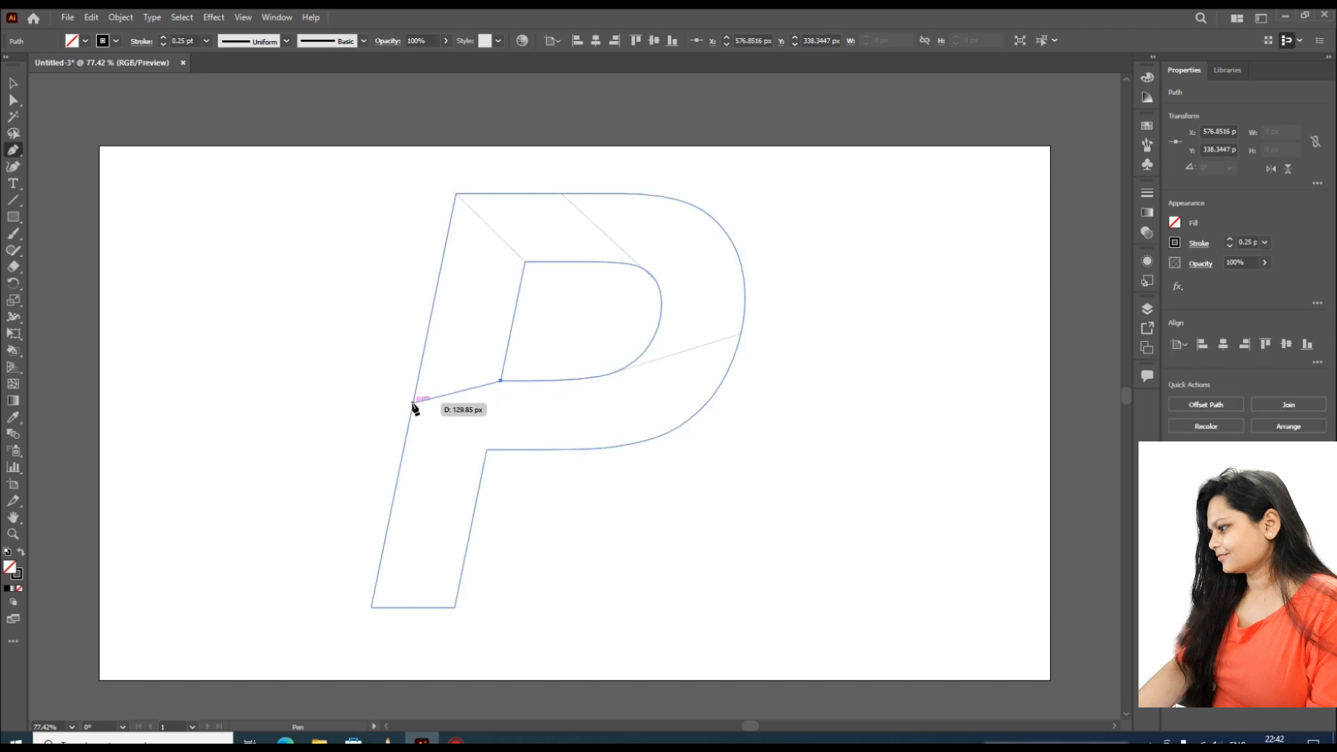
{"action": "left_click", "coordinate": [413, 401]}
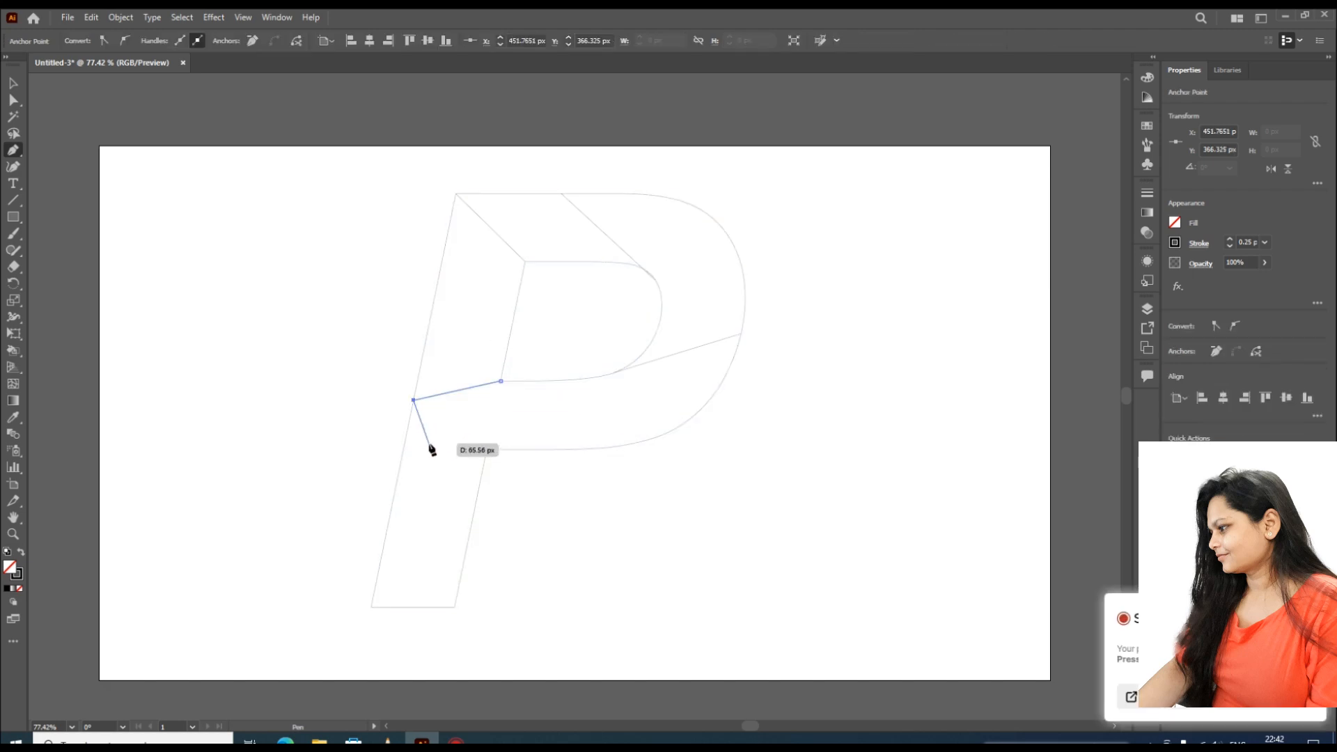
{"action": "left_click", "coordinate": [486, 442]}
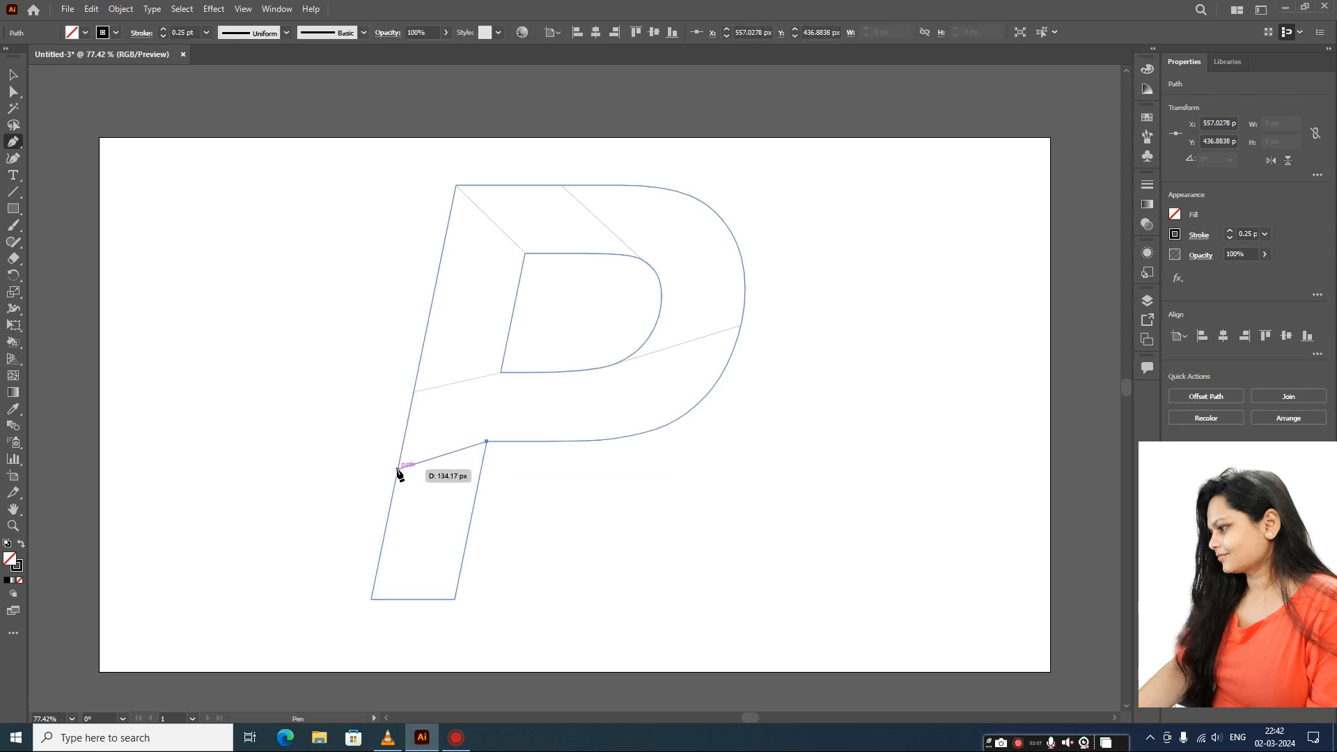
{"action": "left_click", "coordinate": [397, 469]}
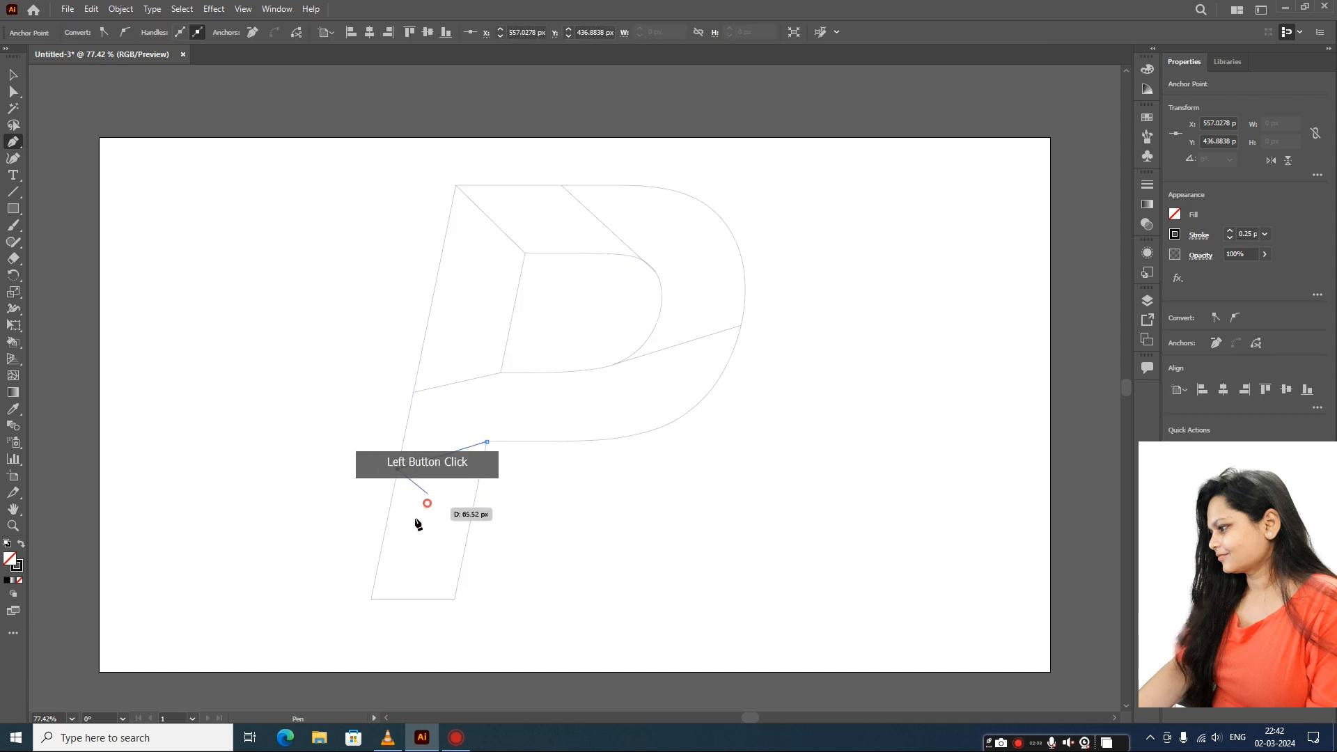
{"action": "key", "text": "Escape"}
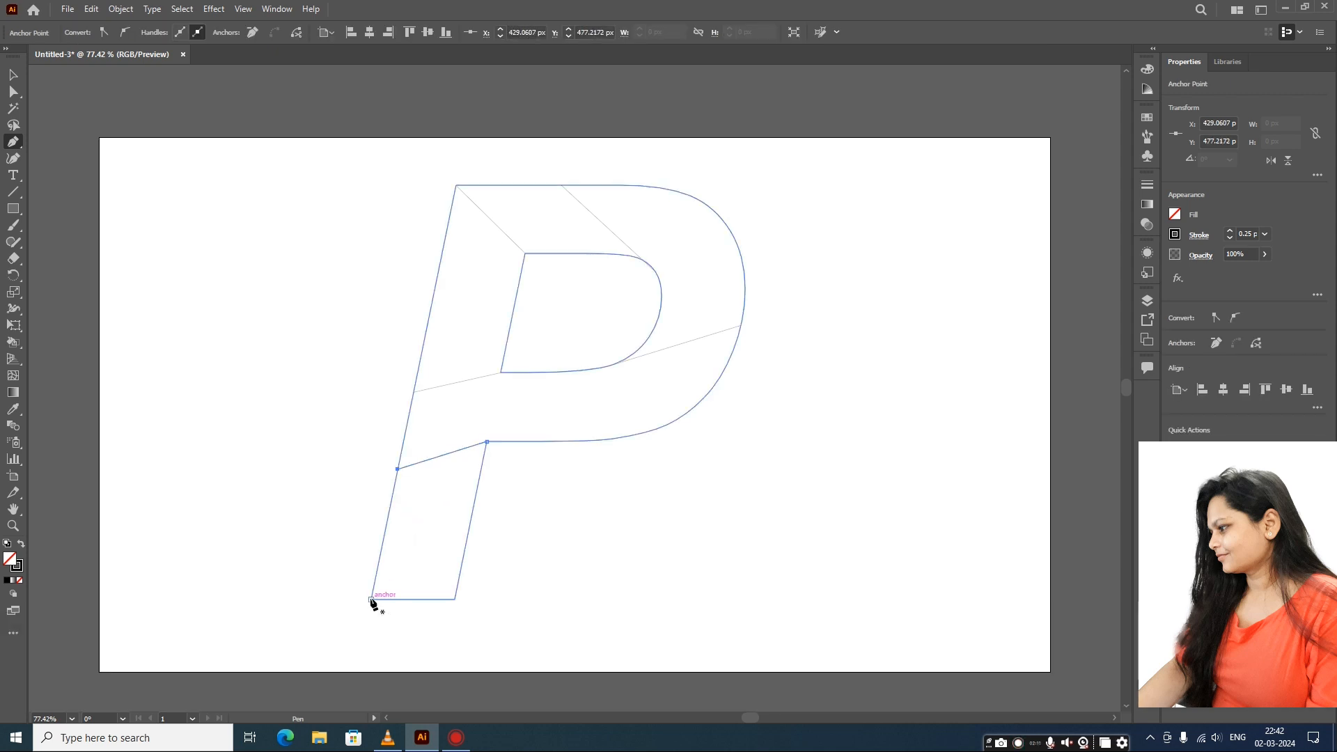
- Draw a diagonal Pen line from the stem's bottom-left corner up to its right edge
{"action": "left_click", "coordinate": [372, 599]}
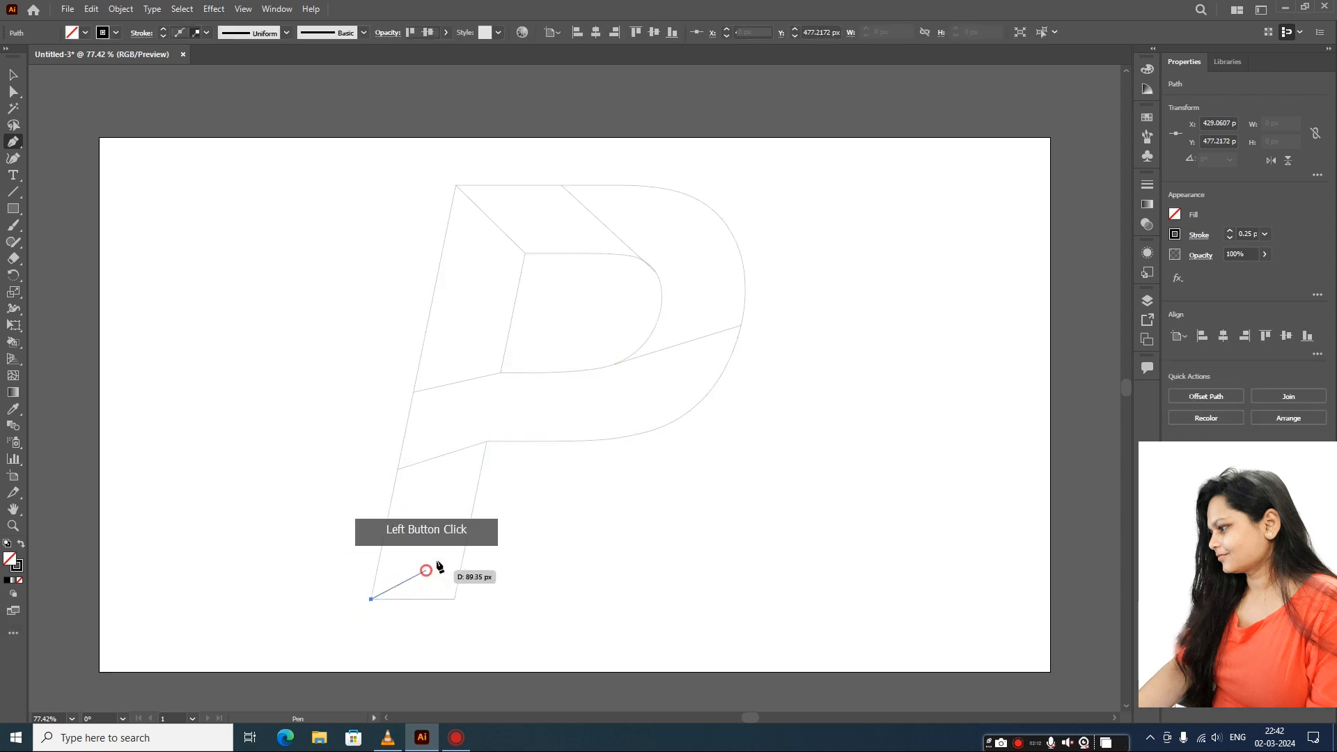
{"action": "left_click", "coordinate": [467, 540]}
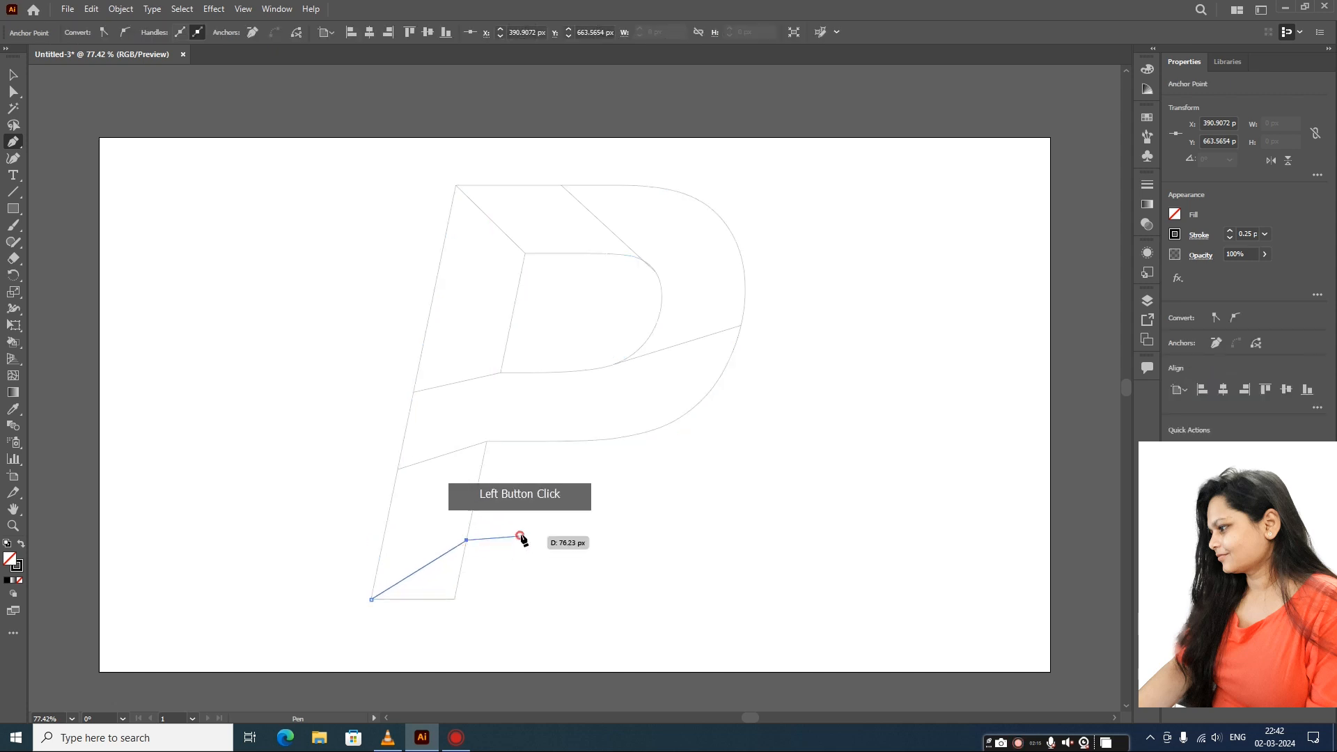
{"action": "key", "text": "Escape"}
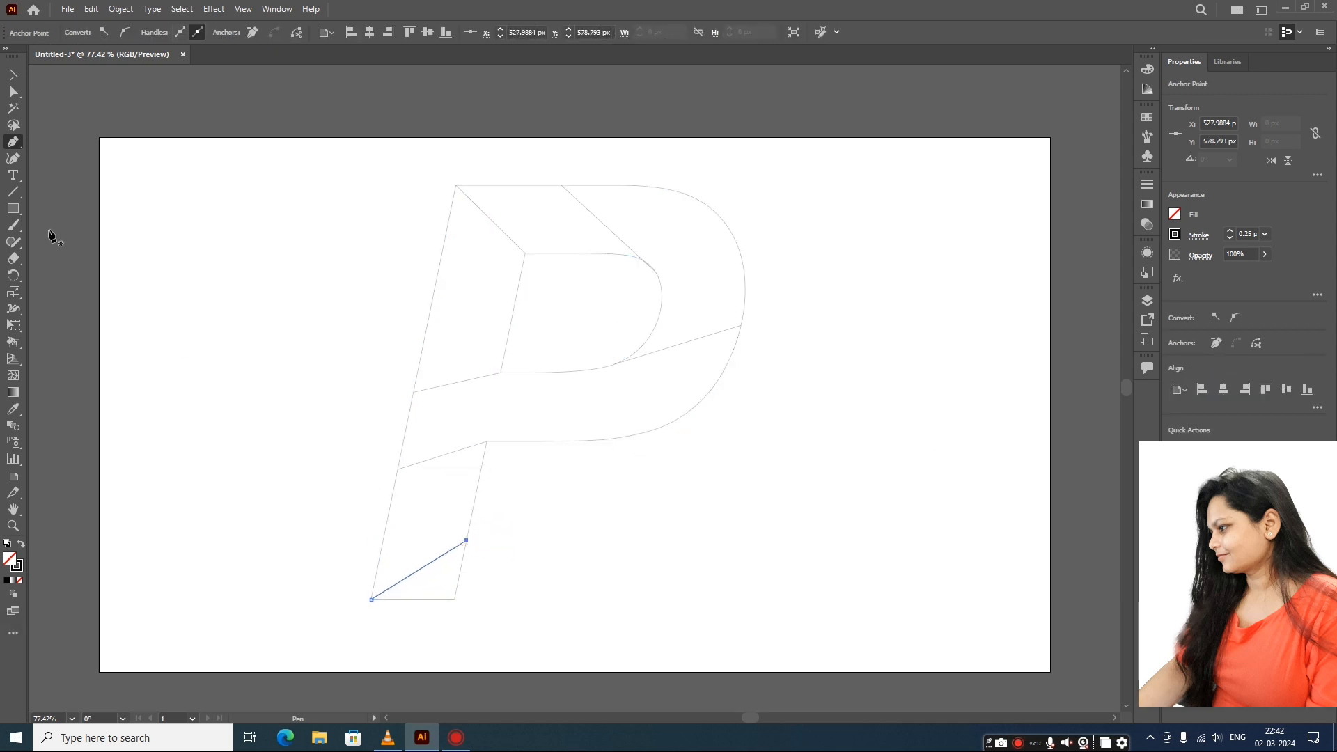
- Bend the two upper dividing lines and the bowl's right dividing line into smooth outward curves with the Anchor Point tool
{"action": "left_click", "coordinate": [14, 143]}
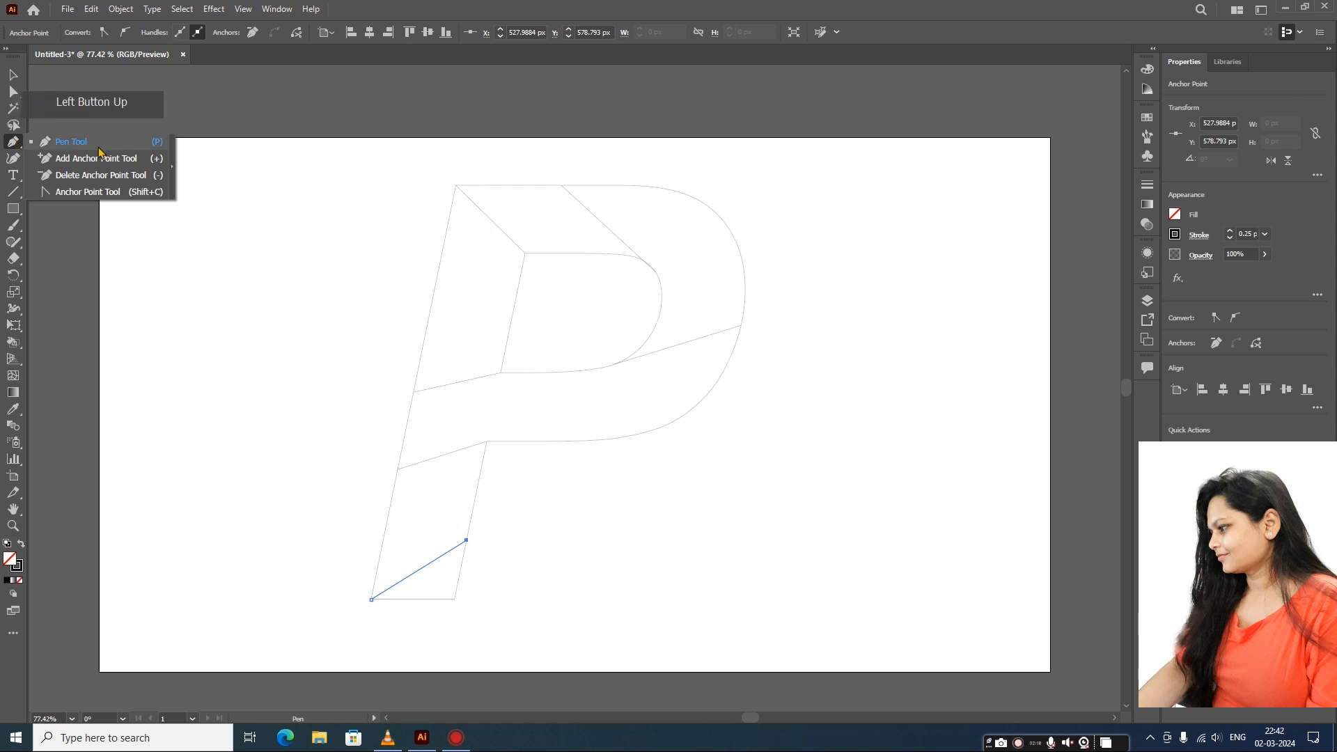
{"action": "left_click", "coordinate": [95, 192]}
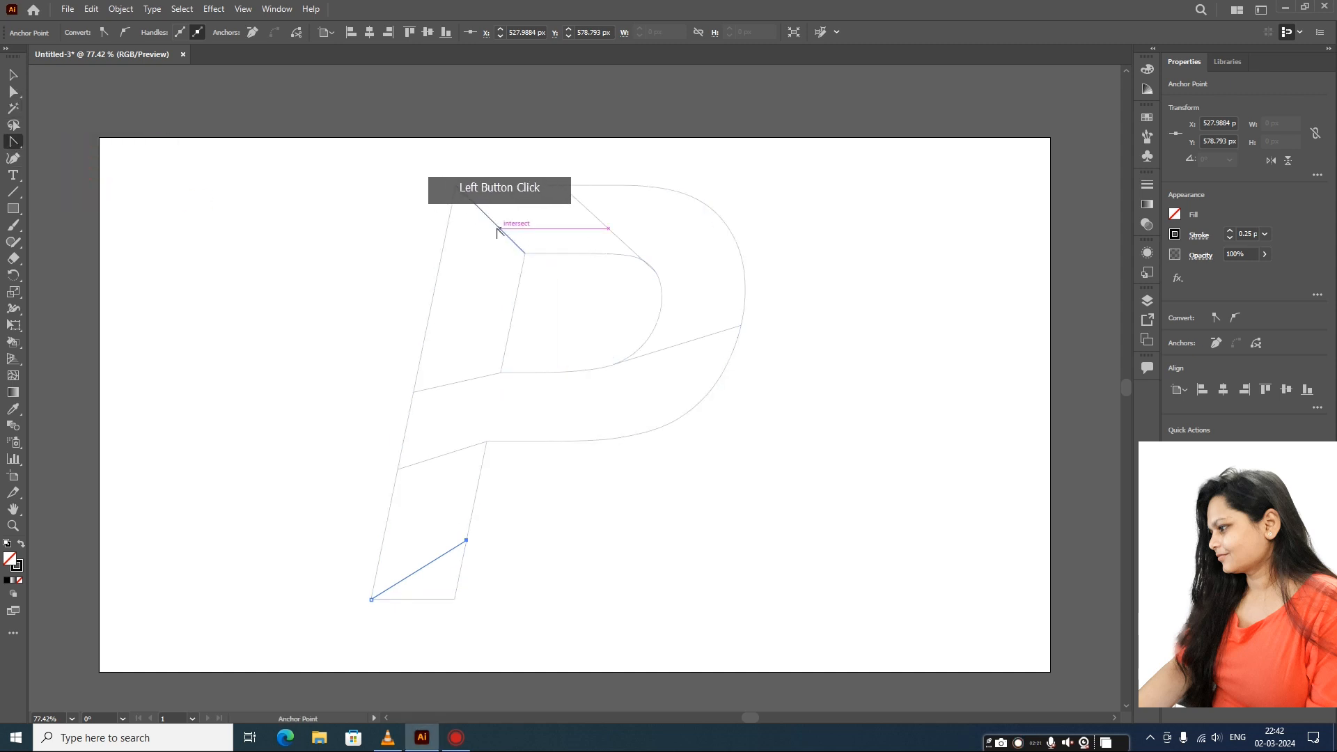
{"action": "left_click_drag", "start_coordinate": [497, 223], "coordinate": [511, 209]}
{"action": "mouse_move", "coordinate": [613, 230]}
{"action": "left_mouse_down"}
{"action": "mouse_move", "coordinate": [639, 222]}
{"action": "mouse_move", "coordinate": [627, 213]}
{"action": "left_mouse_up"}
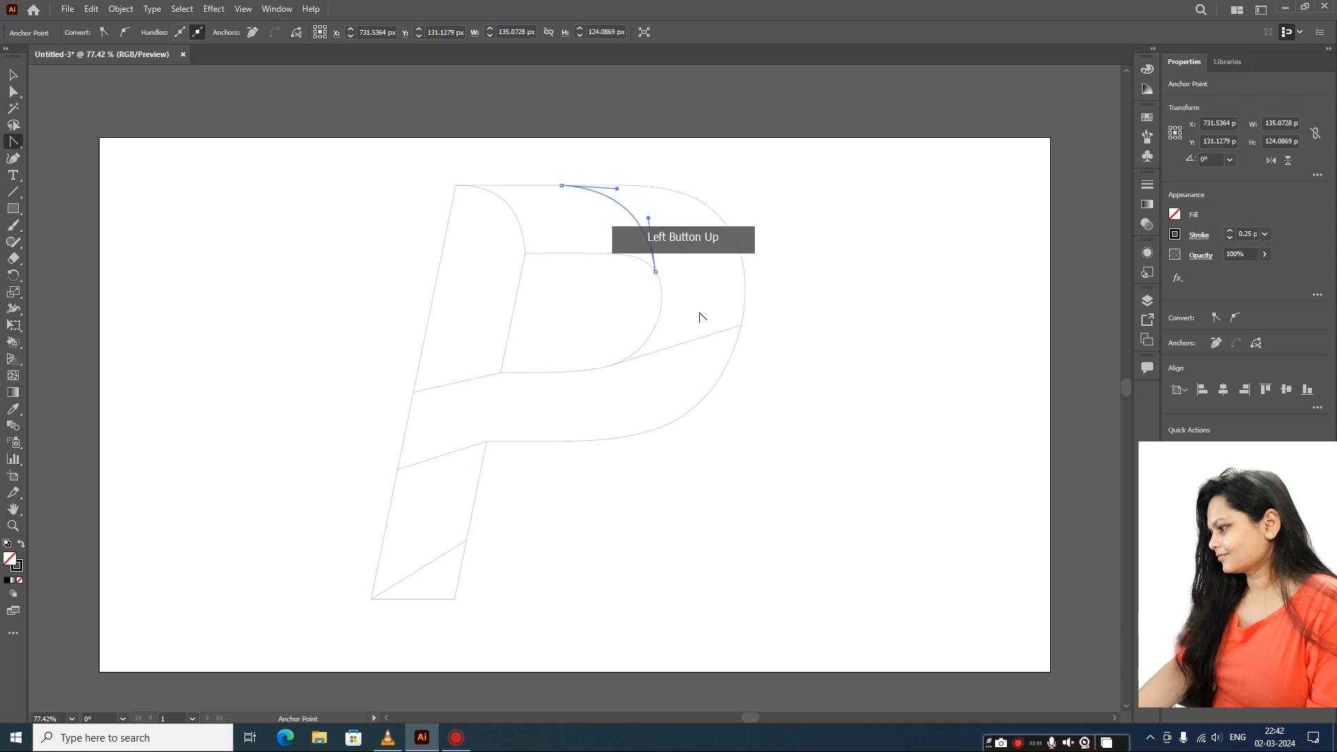
{"action": "left_click_drag", "start_coordinate": [684, 341], "coordinate": [696, 356]}
{"action": "left_click", "coordinate": [896, 364]}
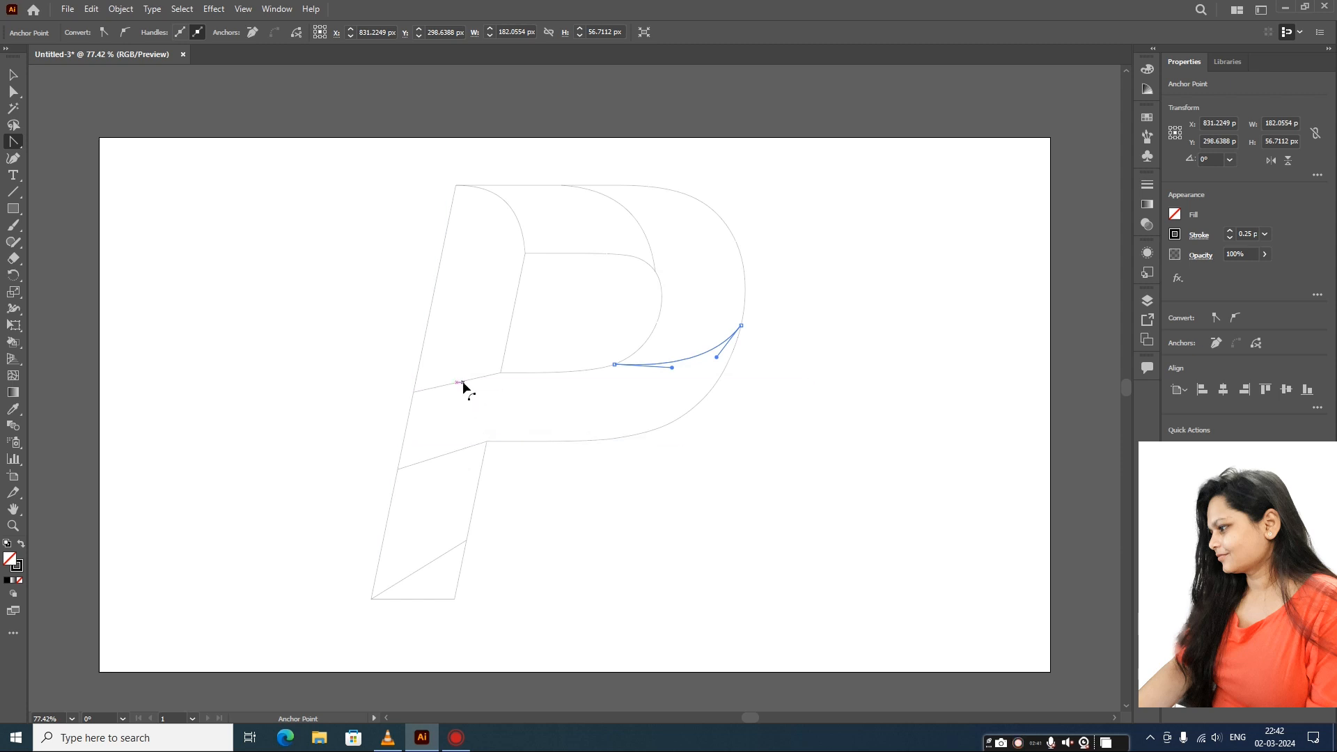
- Bend the two dividing lines across the stem upward and the diagonal at its foot downward into smooth curves
{"action": "left_click_drag", "start_coordinate": [463, 381], "coordinate": [463, 375]}
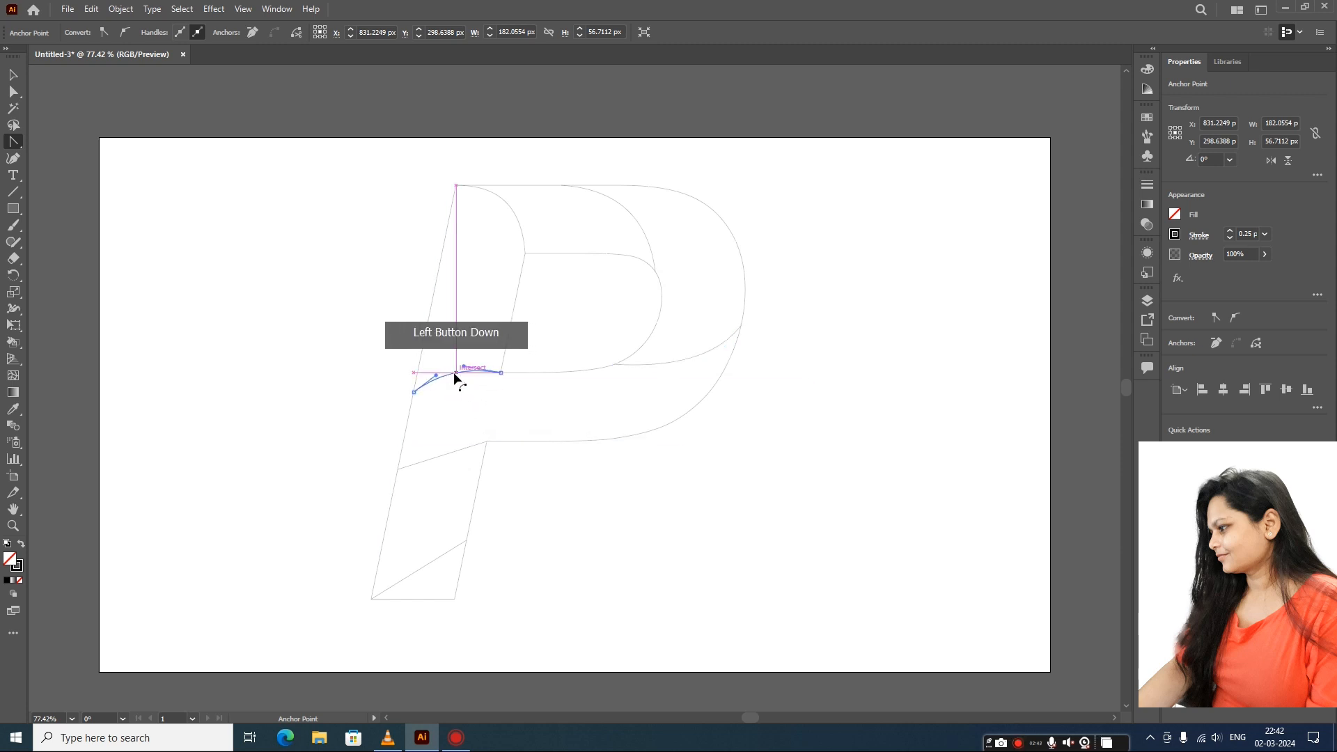
{"action": "left_click_drag", "start_coordinate": [450, 379], "coordinate": [449, 379]}
{"action": "left_click_drag", "start_coordinate": [443, 453], "coordinate": [439, 441]}
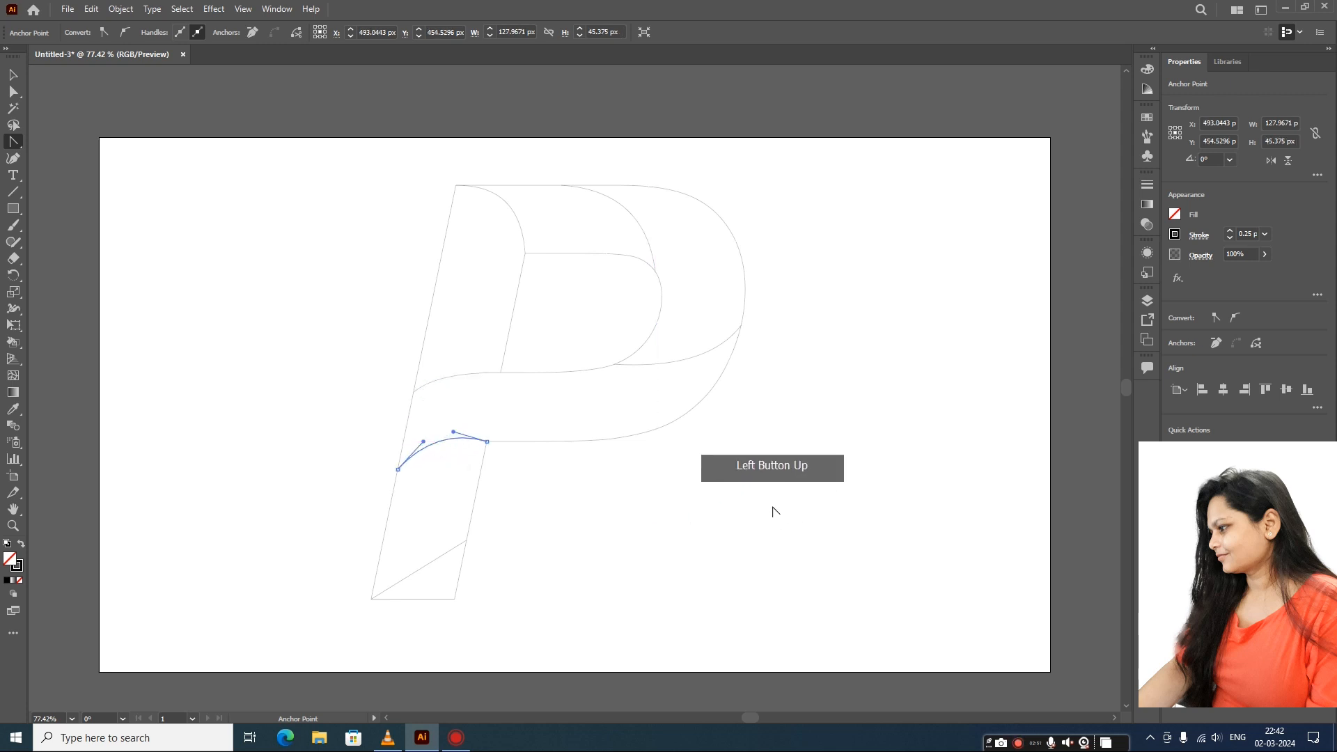
{"action": "left_click_drag", "start_coordinate": [437, 558], "coordinate": [441, 570]}
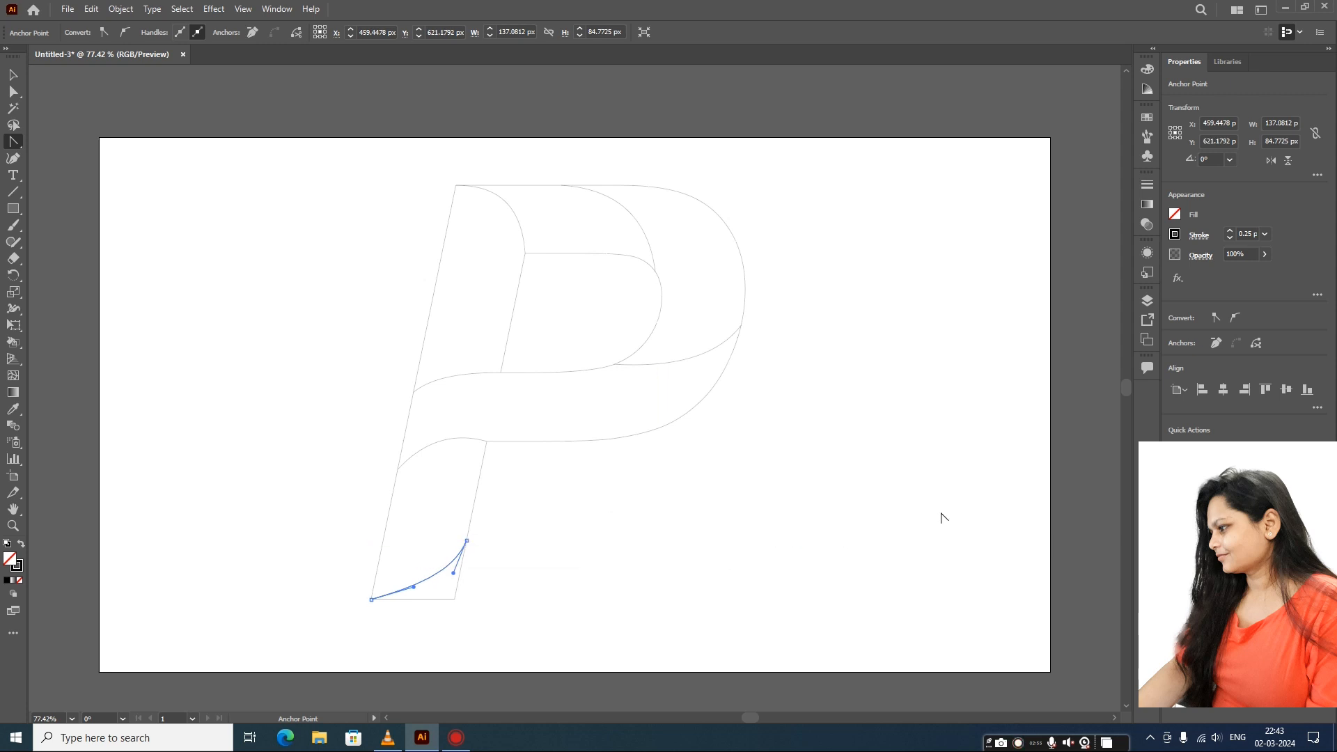
{"action": "left_click", "coordinate": [13, 75]}
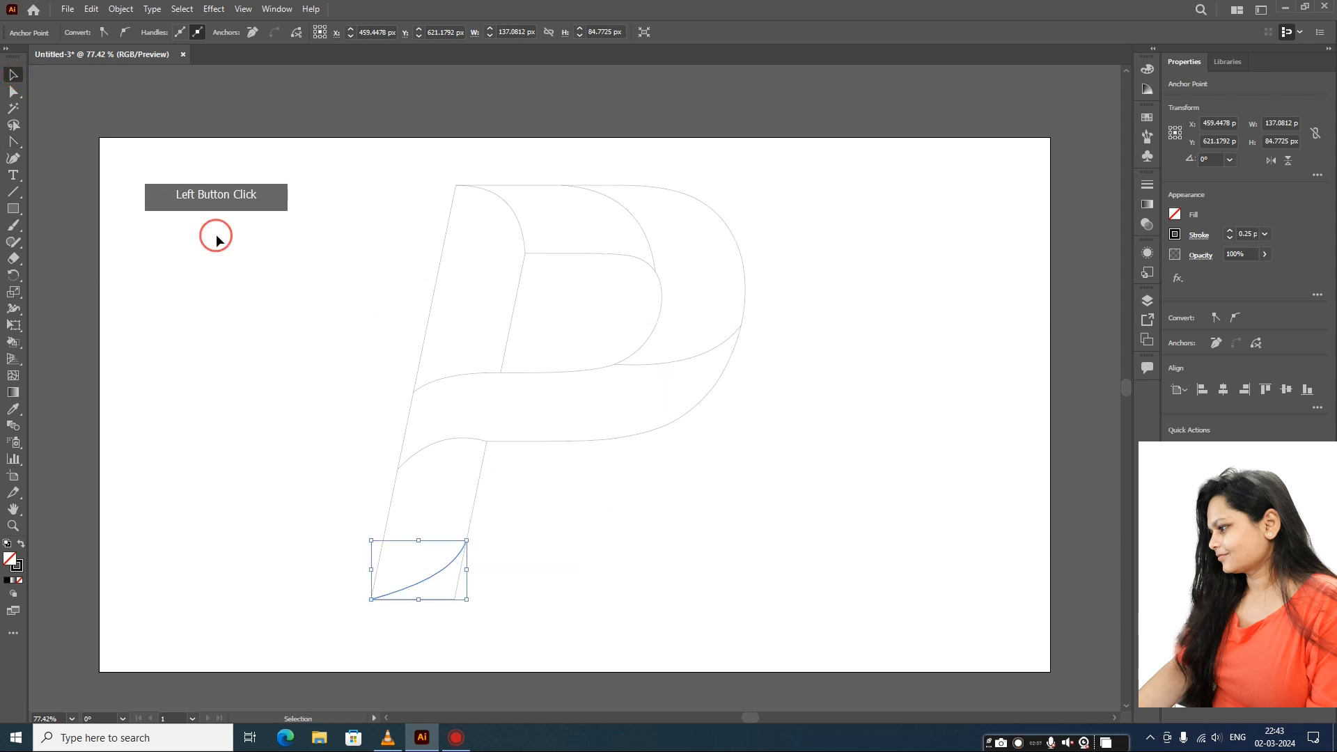
{"action": "left_click", "coordinate": [229, 251]}
- Remove the counter, the stem's upper section and its bottom corner piece from the whole artwork with Shape Builder
{"action": "left_click_drag", "start_coordinate": [280, 159], "coordinate": [816, 639]}
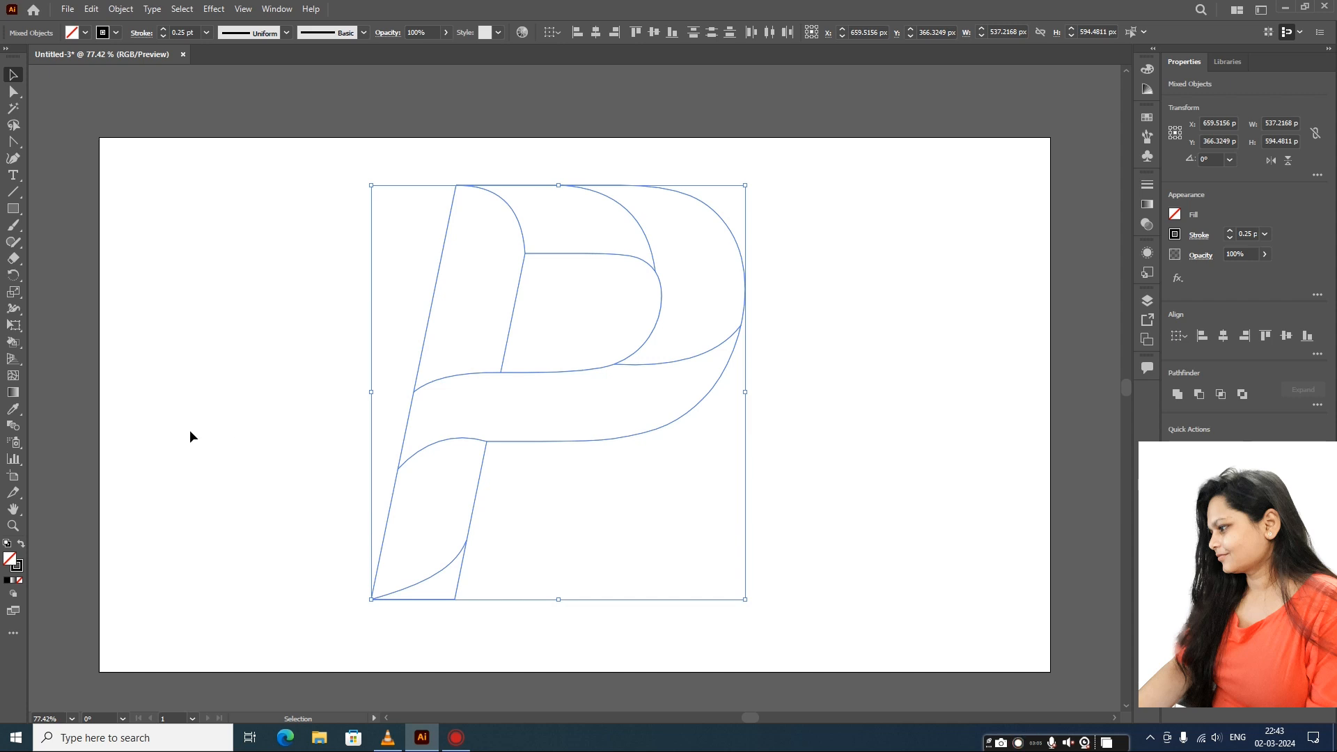
{"action": "left_click_drag", "start_coordinate": [13, 341], "coordinate": [89, 350]}
{"action": "left_click", "coordinate": [89, 345]}
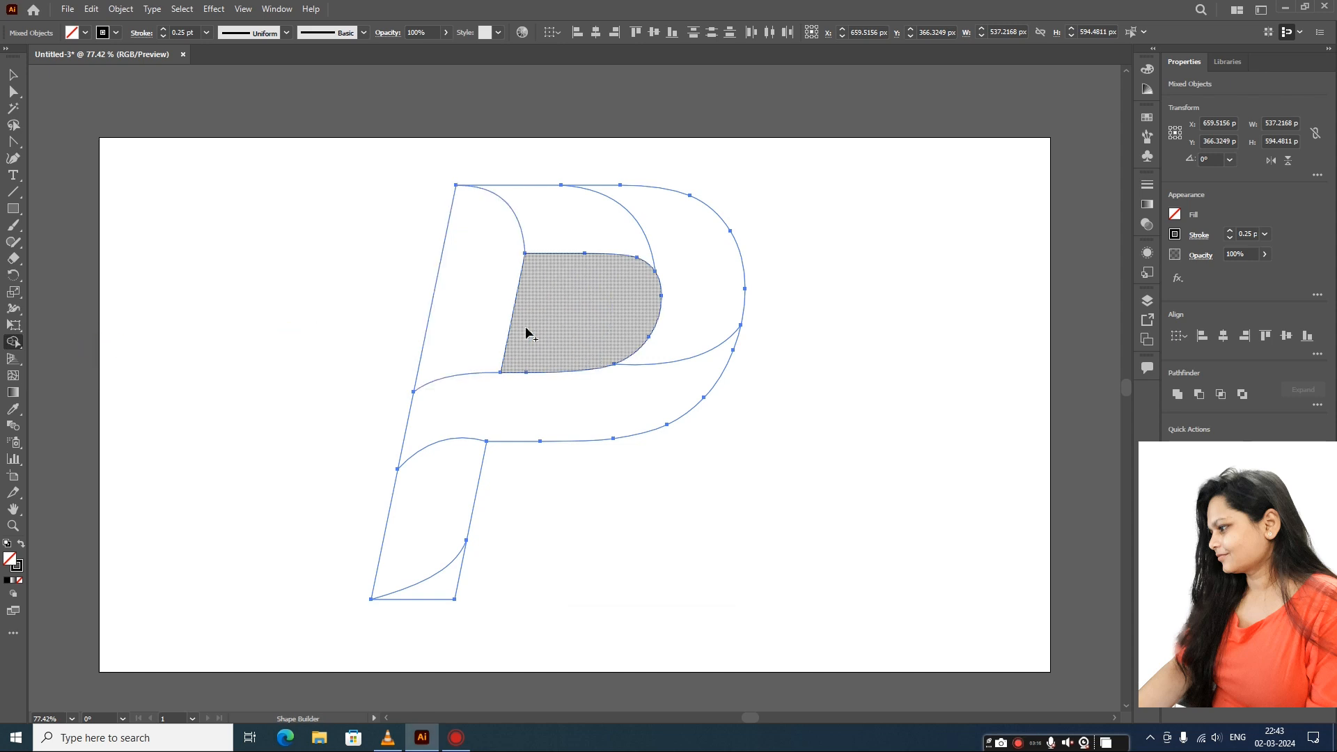
{"action": "key", "text": "alt"}
{"action": "left_click_drag", "start_coordinate": [540, 327], "coordinate": [407, 284]}
{"action": "mouse_move", "coordinate": [440, 595]}
{"action": "left_mouse_down"}
{"action": "mouse_move", "coordinate": [508, 575]}
{"action": "mouse_move", "coordinate": [473, 568]}
{"action": "left_mouse_up"}
- Turn the remaining lower stem, curved band, right bowl and top regions into separate shapes with Shape Builder
{"action": "left_click", "coordinate": [439, 531]}
{"action": "left_click", "coordinate": [600, 400]}
{"action": "left_click", "coordinate": [670, 225]}
{"action": "left_click", "coordinate": [569, 203]}
{"action": "left_click", "coordinate": [597, 228]}
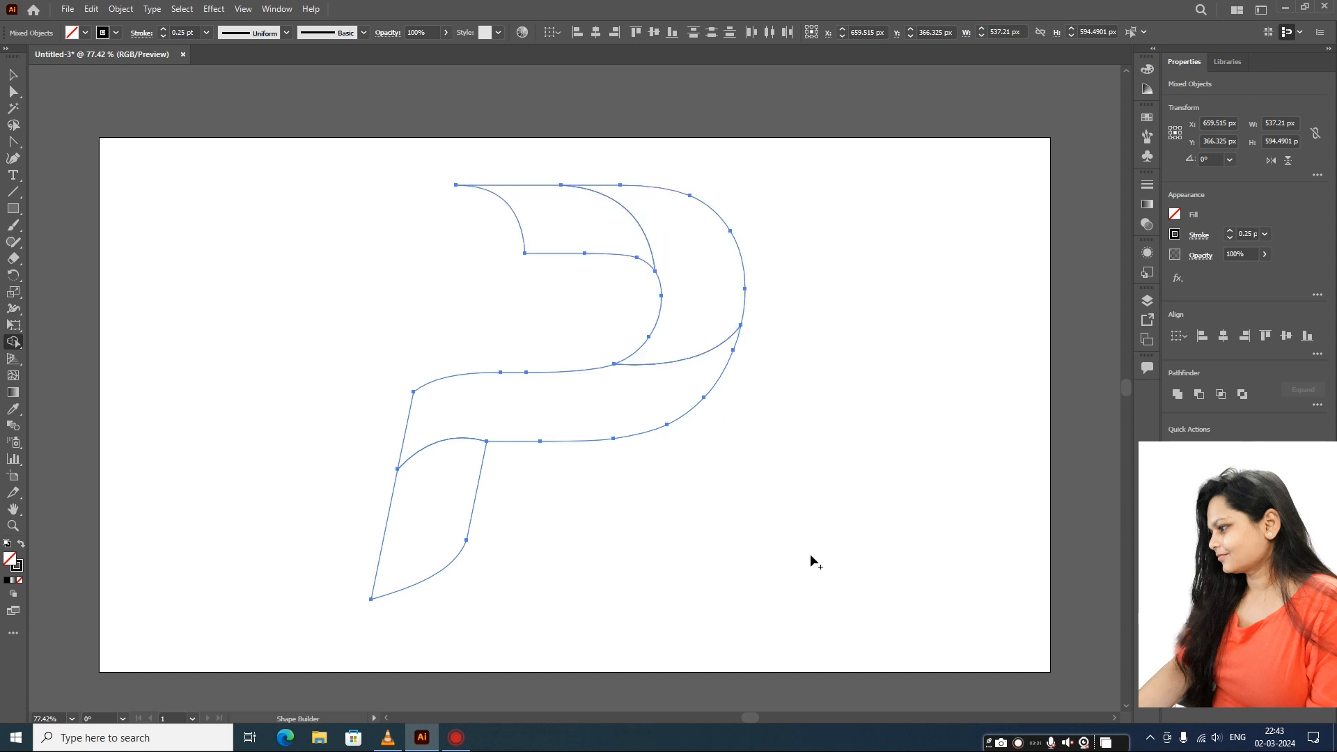
- Reshape the top edge of the lower stem piece into a smoother arc with the Anchor Point tool
{"action": "key", "text": "shift+c"}
{"action": "left_click", "coordinate": [491, 442]}
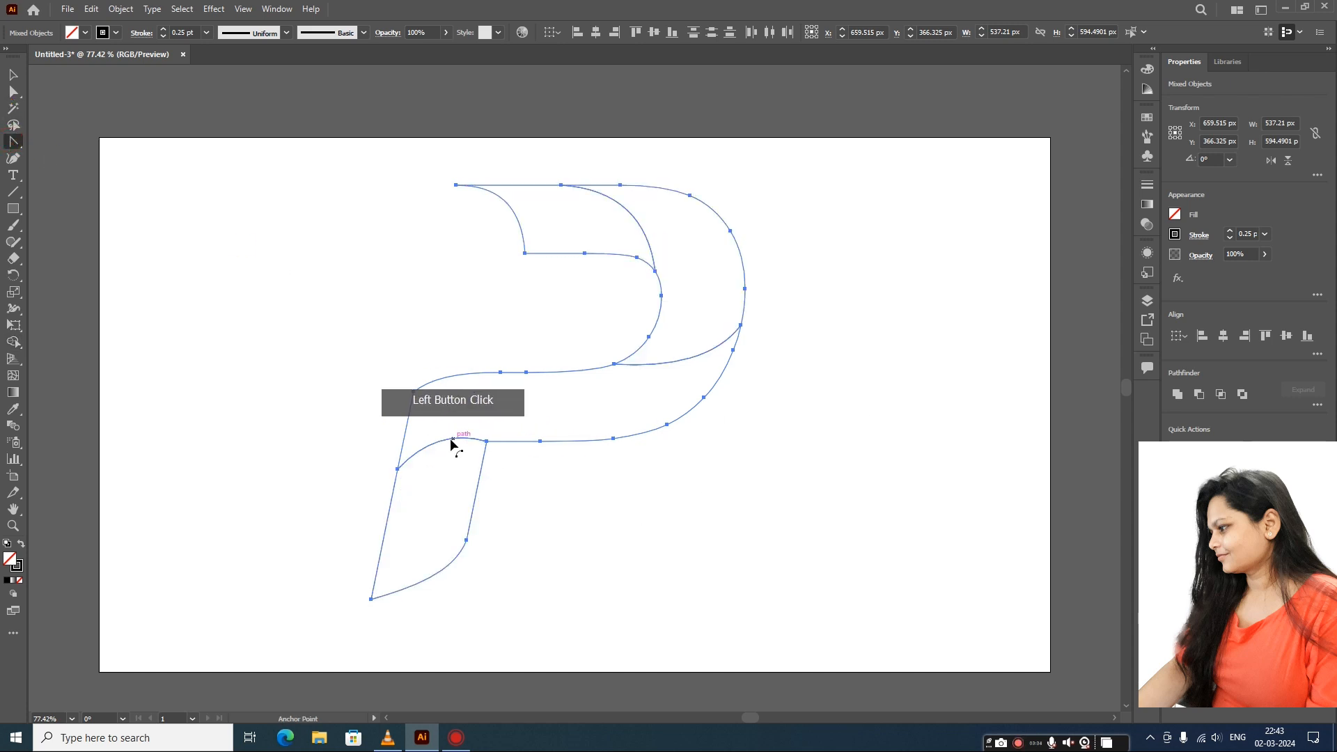
{"action": "left_click_drag", "start_coordinate": [448, 442], "coordinate": [446, 450]}
{"action": "key", "text": "v"}
{"action": "left_click", "coordinate": [191, 274]}
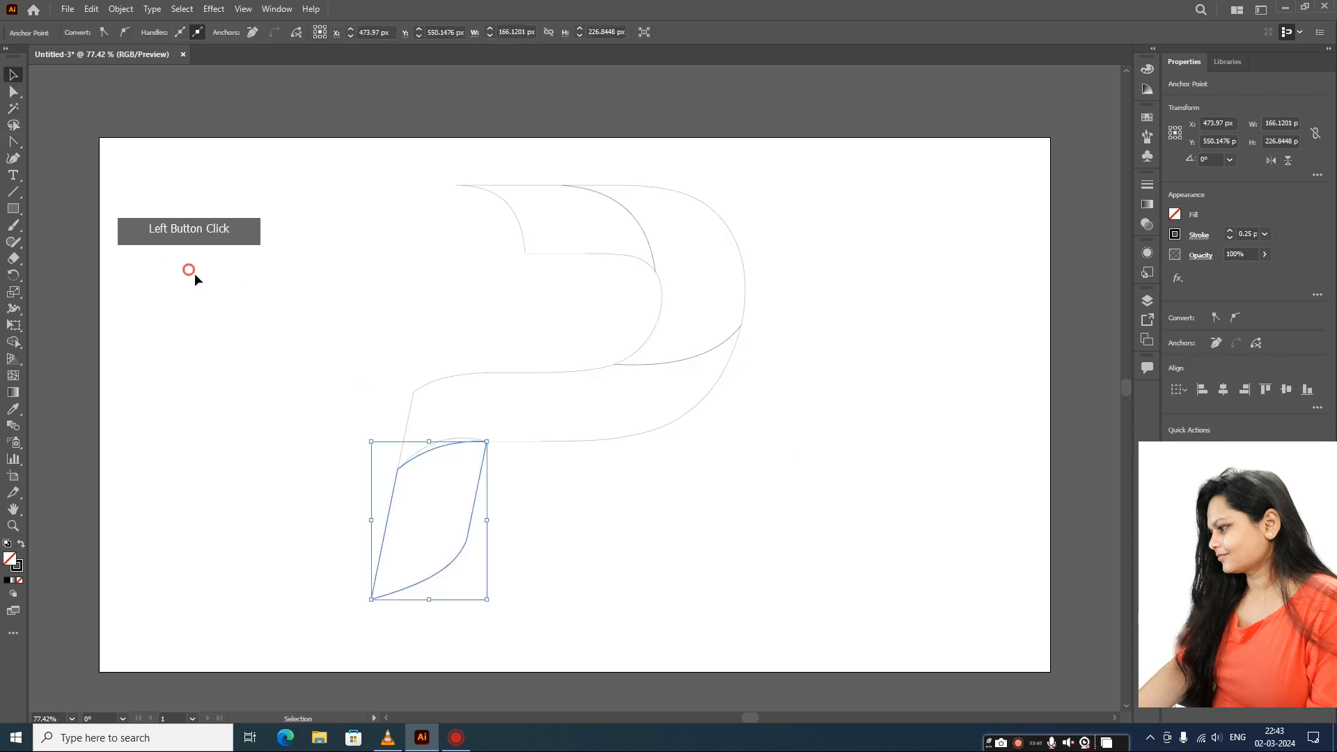
- Clean up the sliver between the curved band and the lower stem piece with Shape Builder
{"action": "left_click", "coordinate": [433, 503]}
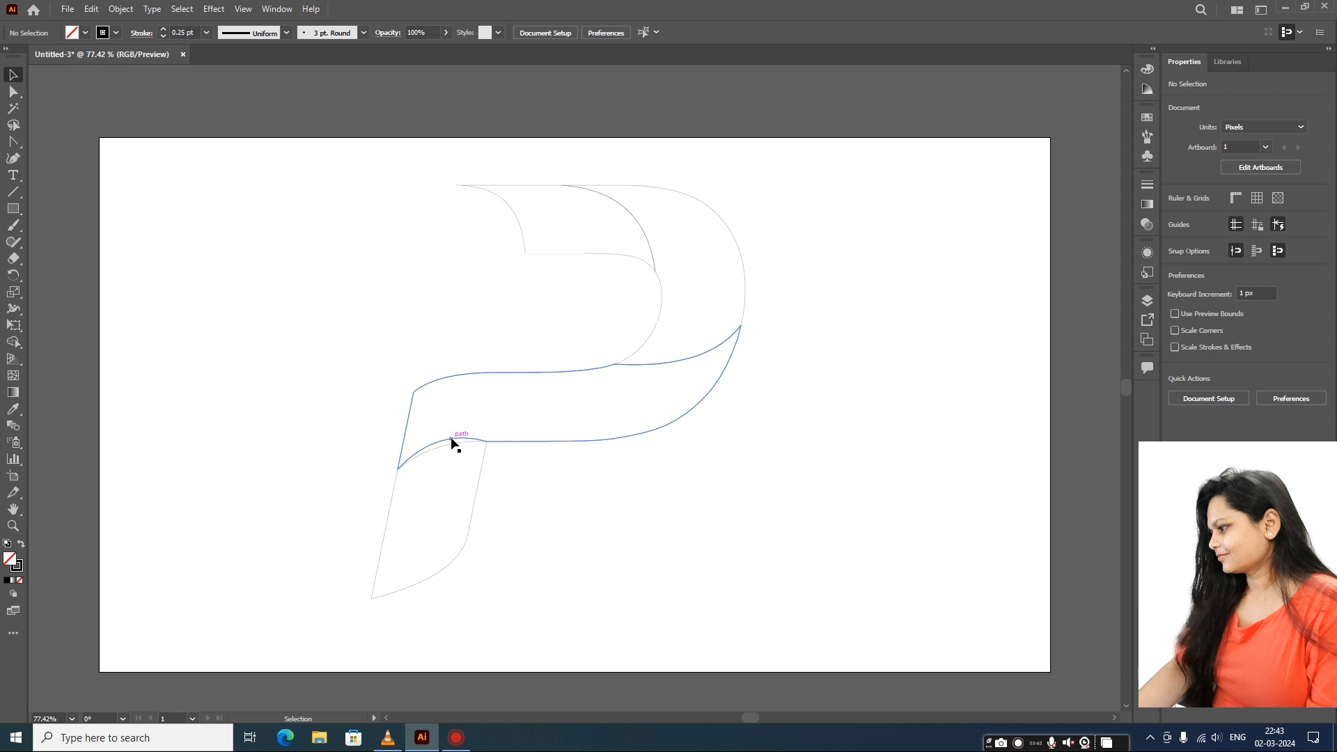
{"action": "left_click_drag", "start_coordinate": [412, 461], "coordinate": [557, 612]}
{"action": "left_click", "coordinate": [13, 342]}
{"action": "mouse_move", "coordinate": [446, 447]}
{"action": "left_mouse_down"}
{"action": "mouse_move", "coordinate": [450, 424]}
{"action": "mouse_move", "coordinate": [411, 409]}
{"action": "left_mouse_up"}
{"action": "left_click", "coordinate": [14, 74]}
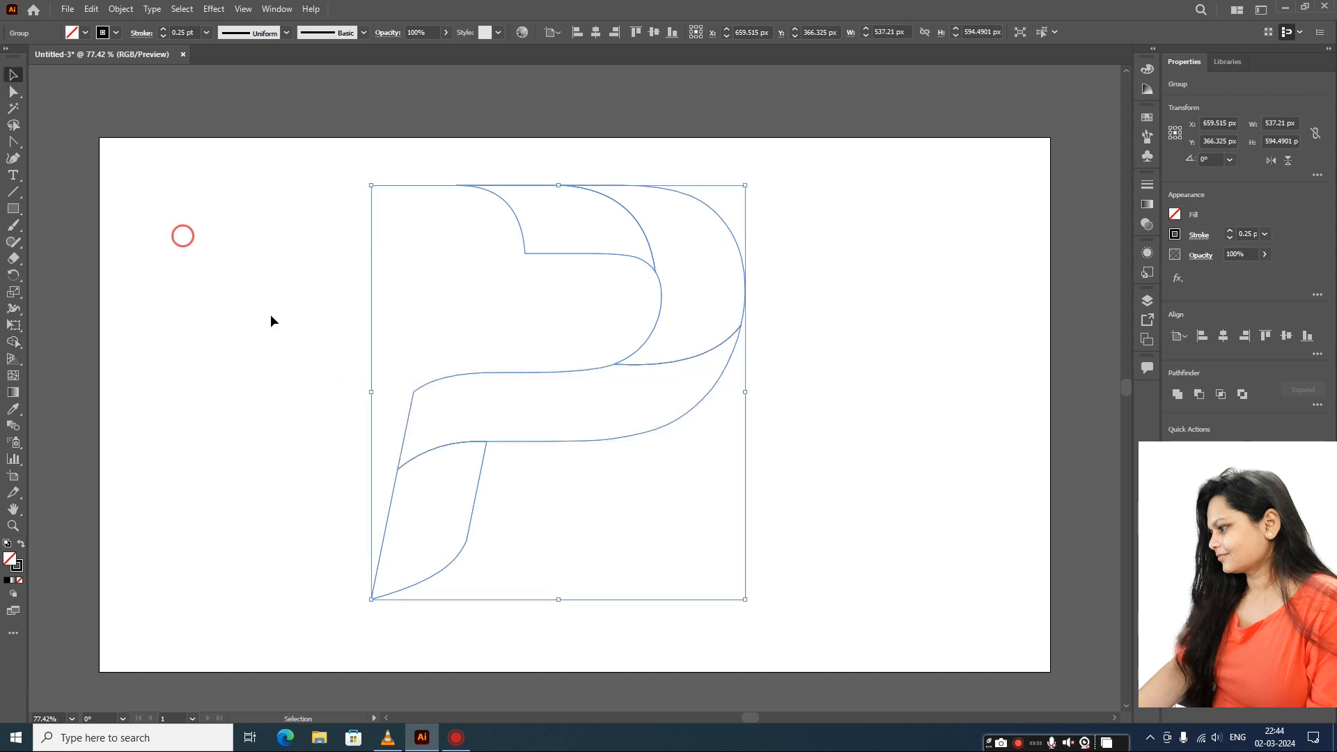
{"action": "left_click", "coordinate": [273, 336]}
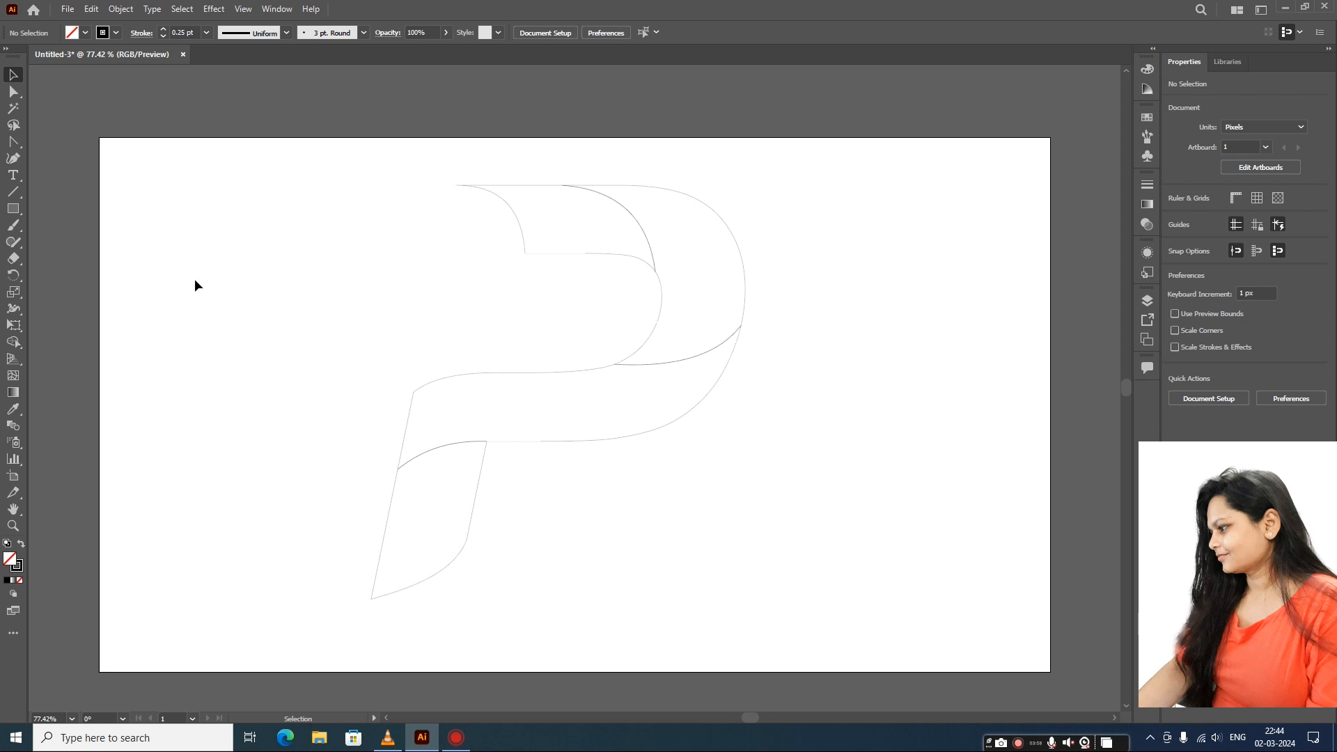
- Fill all sections of the P with red using the Live Paint Bucket
{"action": "left_click_drag", "start_coordinate": [271, 162], "coordinate": [775, 634]}
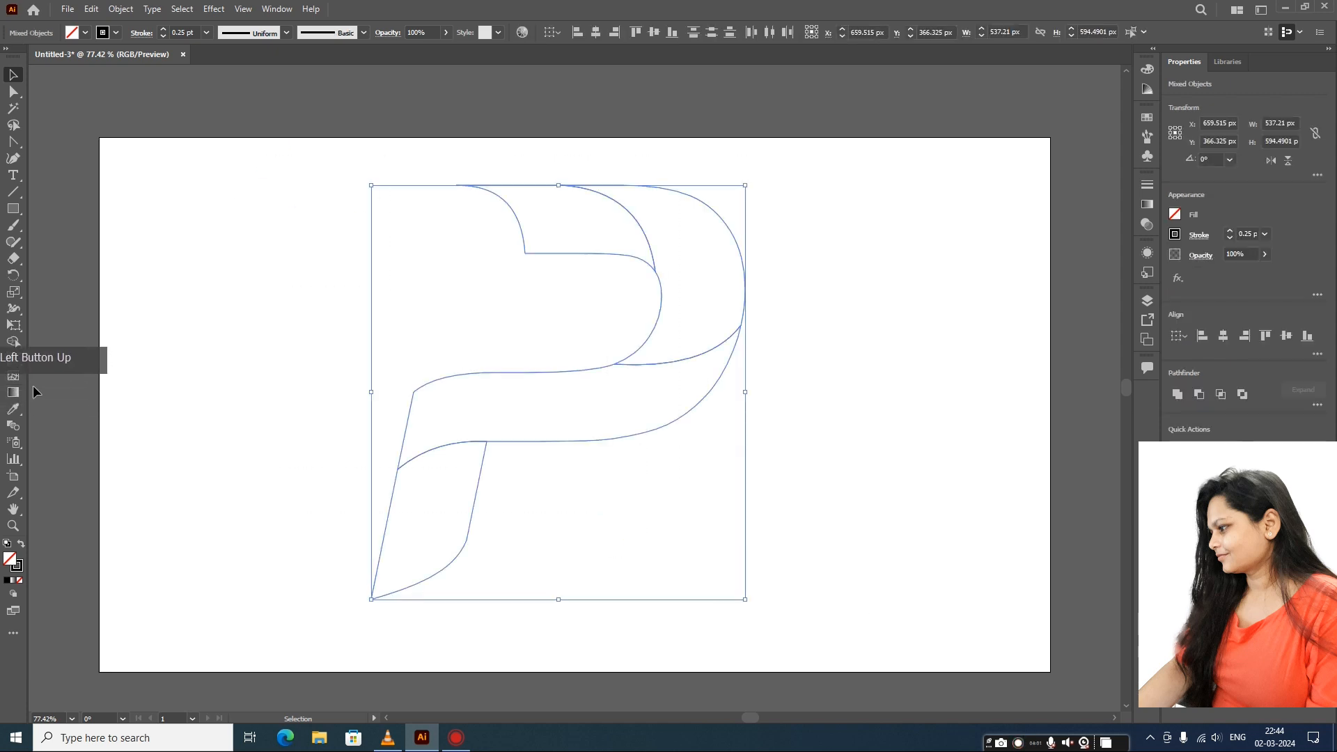
{"action": "left_click_drag", "start_coordinate": [21, 343], "coordinate": [59, 355]}
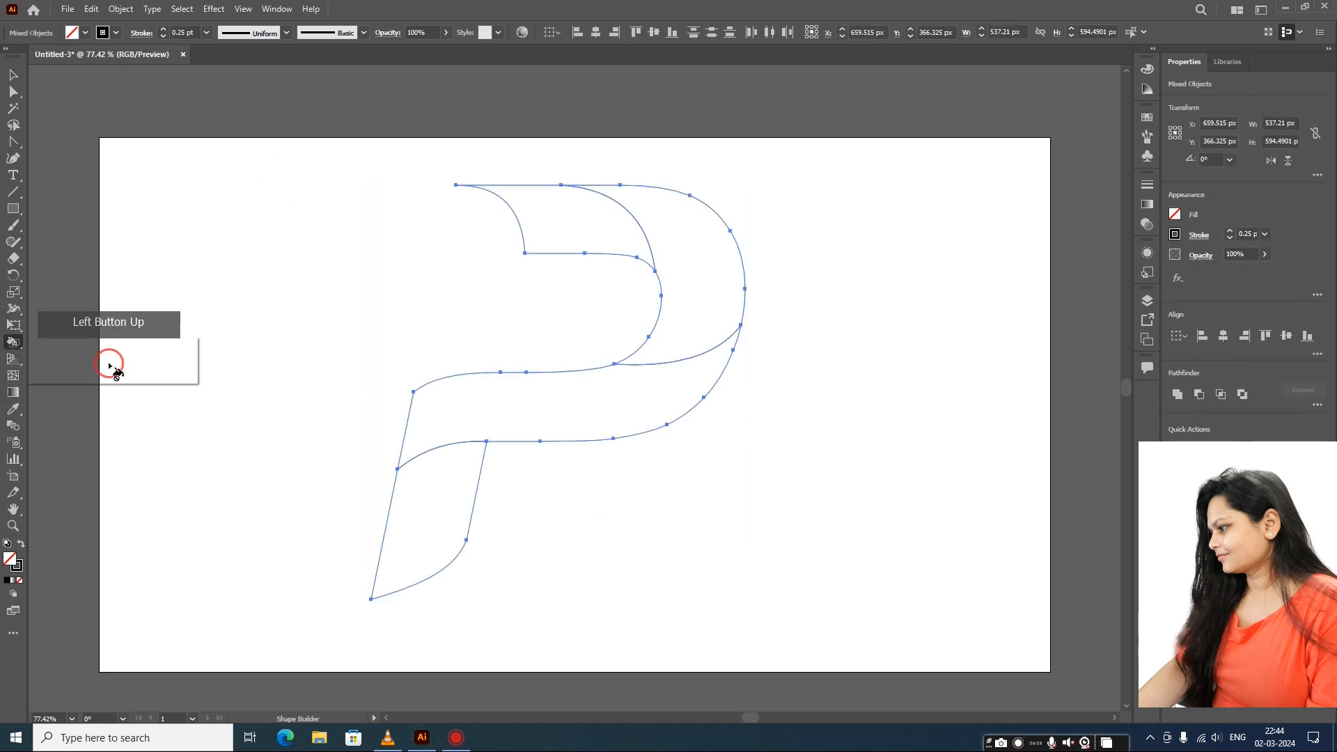
{"action": "left_click", "coordinate": [73, 32]}
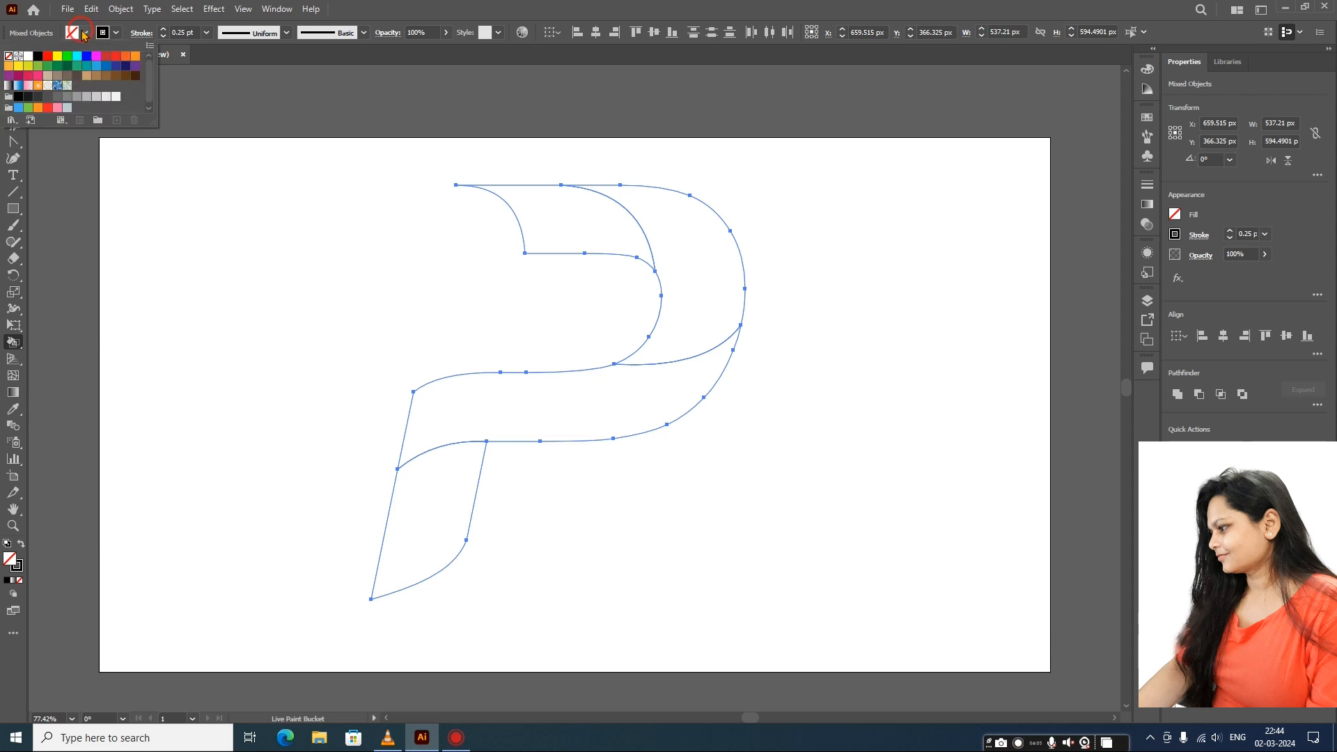
{"action": "left_click", "coordinate": [48, 62]}
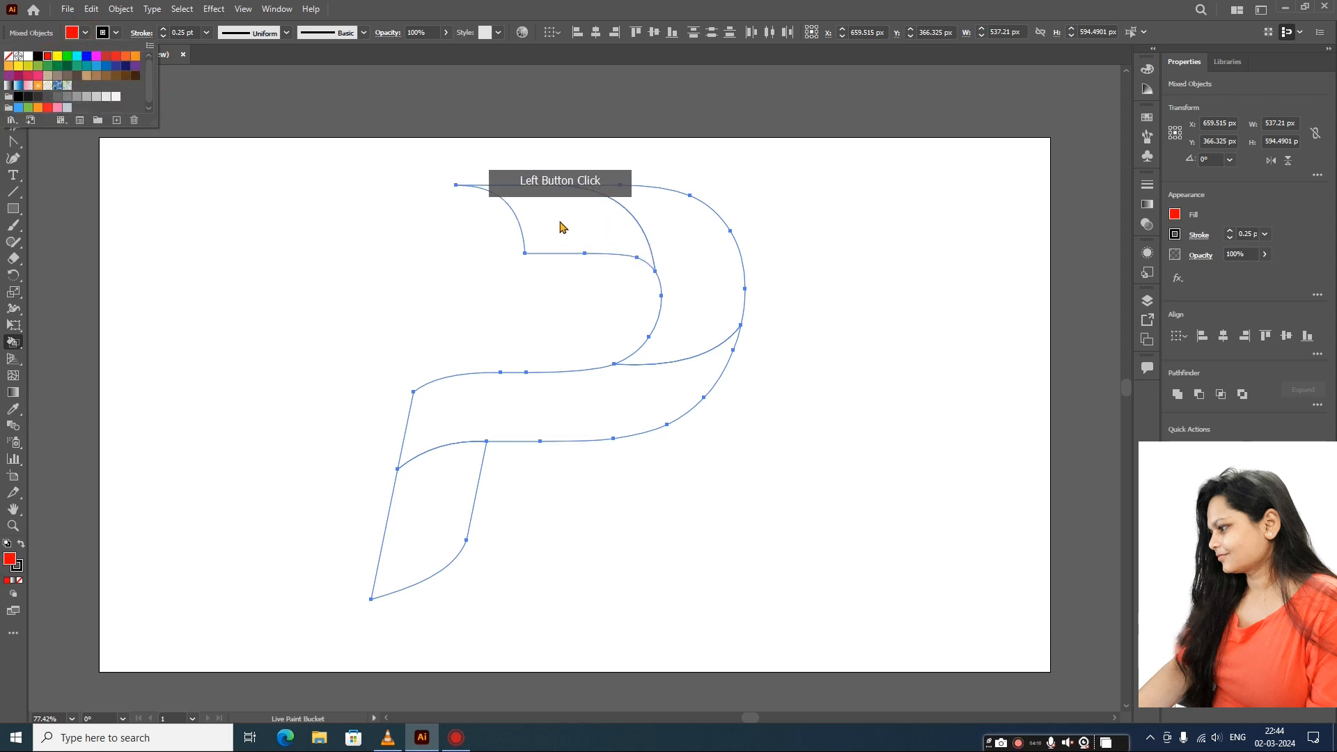
{"action": "left_click", "coordinate": [589, 233]}
{"action": "mouse_move", "coordinate": [591, 234]}
{"action": "left_mouse_down"}
{"action": "mouse_move", "coordinate": [695, 239]}
{"action": "mouse_move", "coordinate": [662, 409]}
{"action": "mouse_move", "coordinate": [594, 409]}
{"action": "mouse_move", "coordinate": [456, 513]}
{"action": "left_mouse_up"}
{"action": "left_click", "coordinate": [440, 543]}
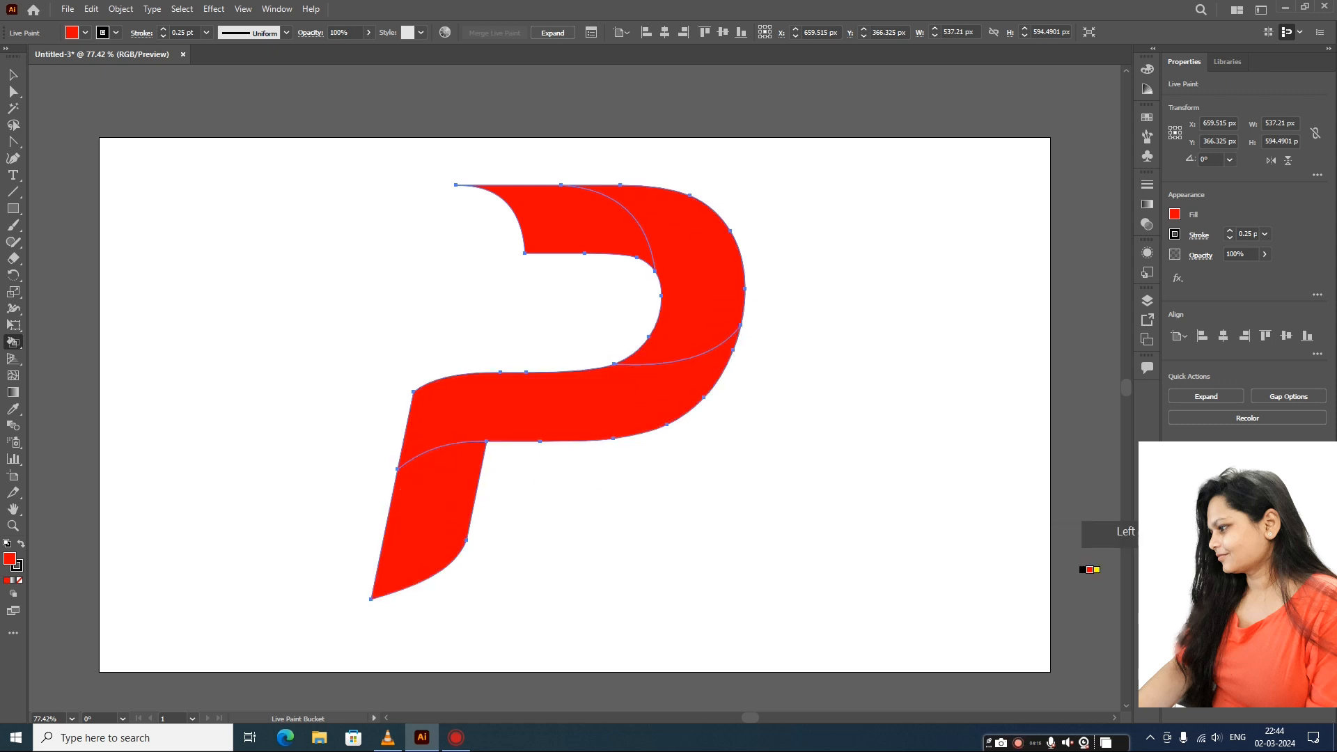
- Apply a light-to-dark blue linear gradient preset to the Live Paint P
{"action": "left_click", "coordinate": [12, 77]}
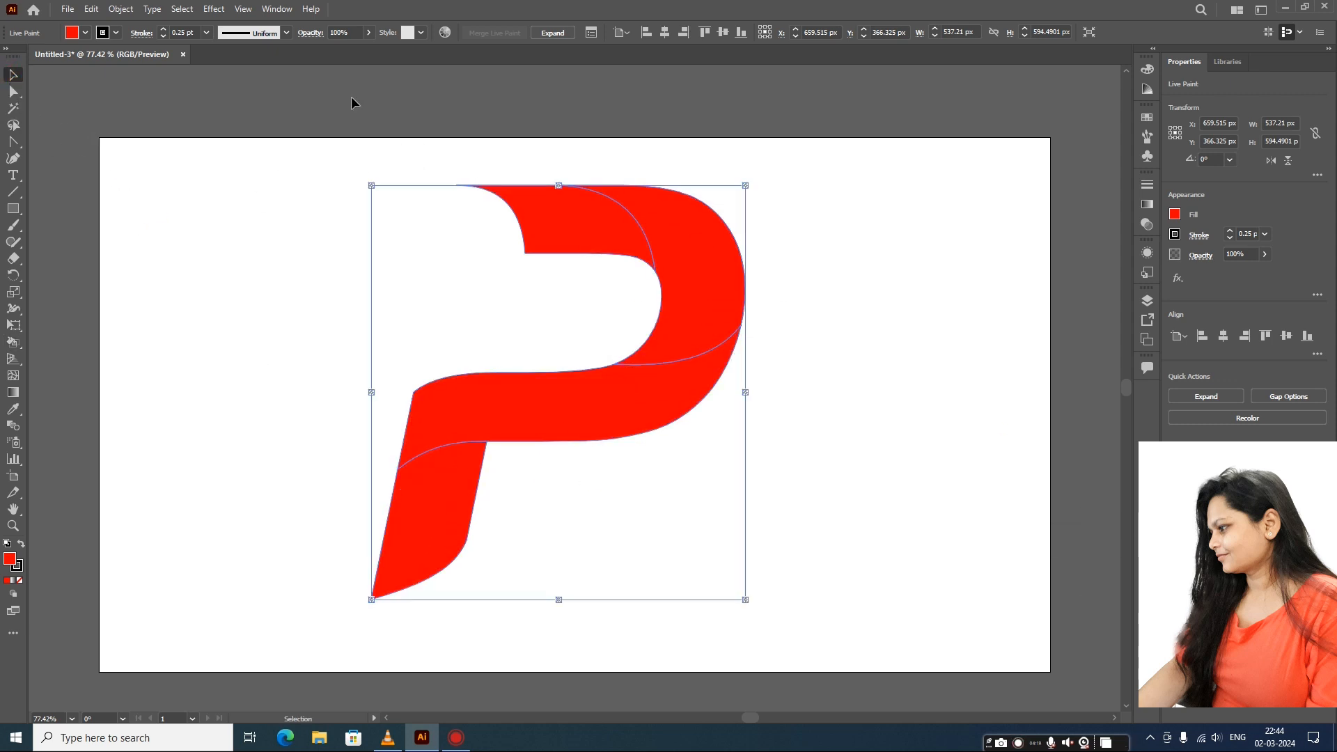
{"action": "left_click", "coordinate": [277, 9]}
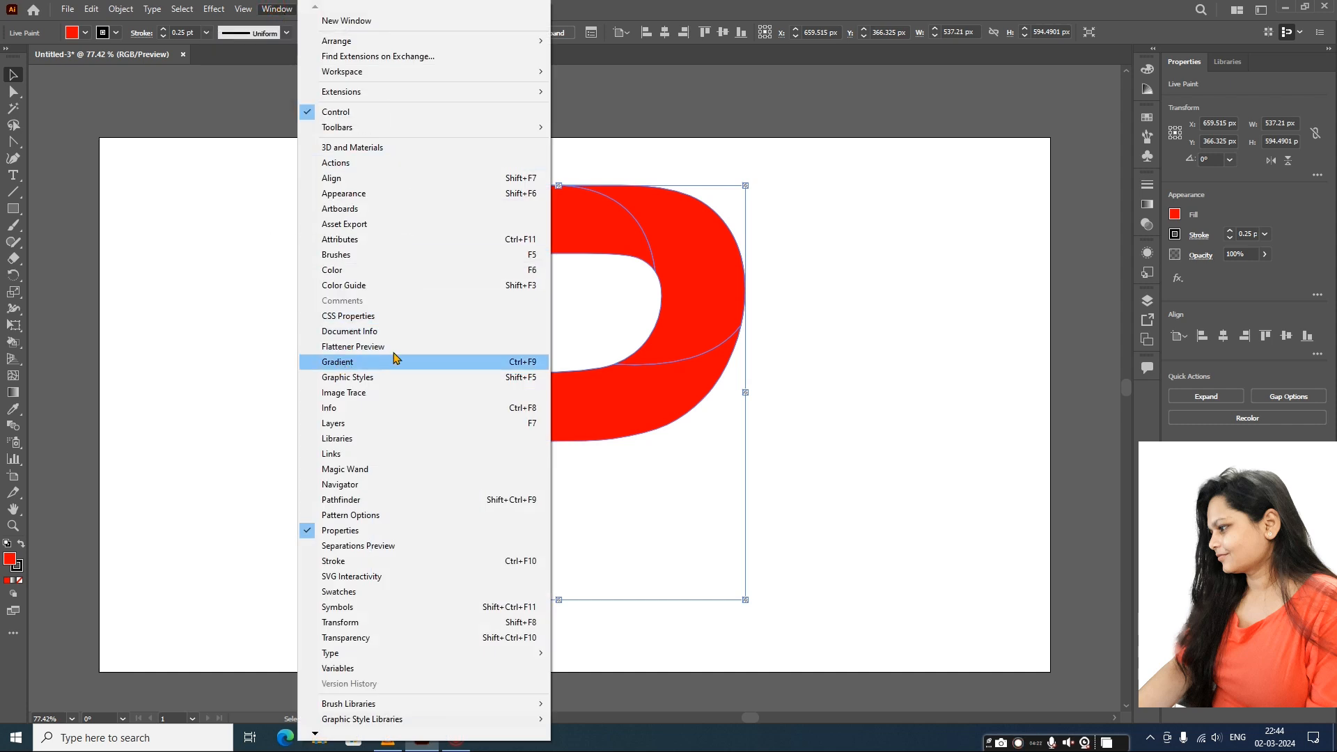
{"action": "left_click", "coordinate": [420, 362]}
{"action": "left_click", "coordinate": [992, 204]}
{"action": "left_click", "coordinate": [944, 236]}
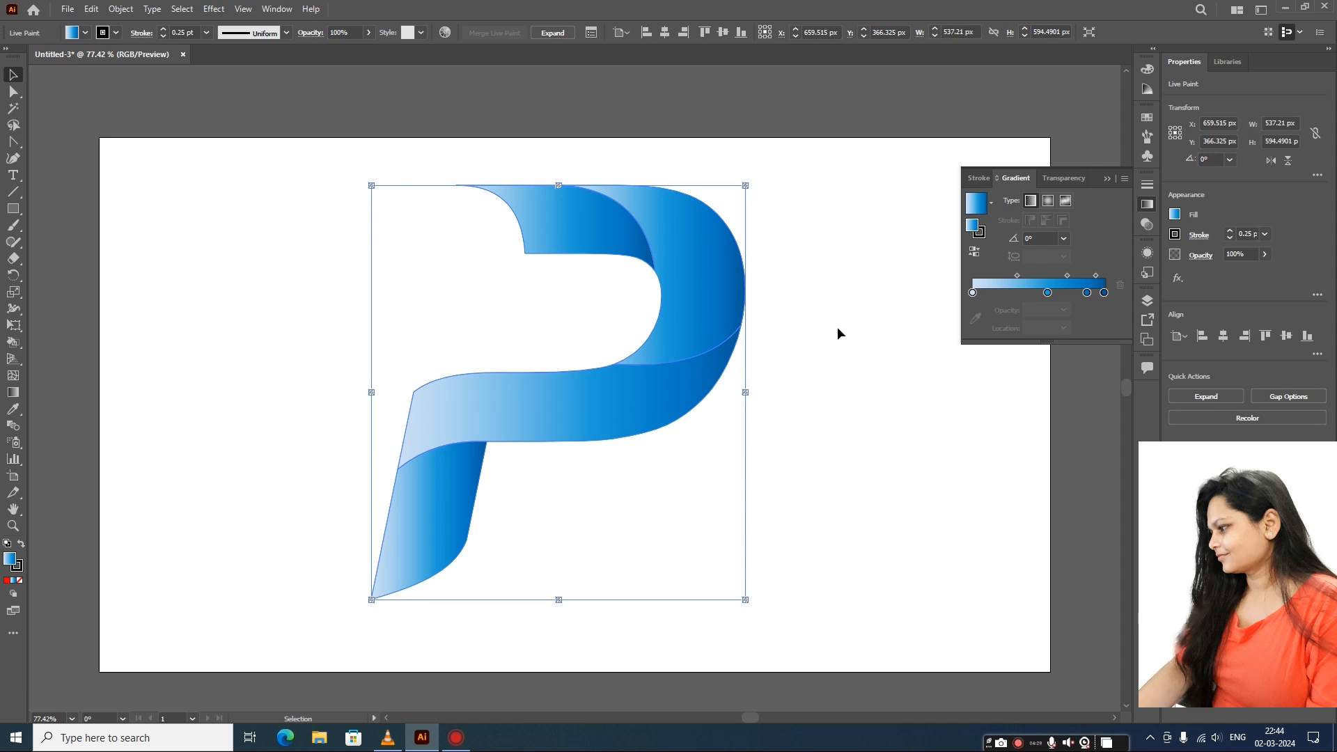
{"action": "left_click", "coordinate": [996, 426]}
- Set the stroke of the whole P logo to None
{"action": "left_click", "coordinate": [314, 226]}
{"action": "left_click_drag", "start_coordinate": [339, 165], "coordinate": [774, 648]}
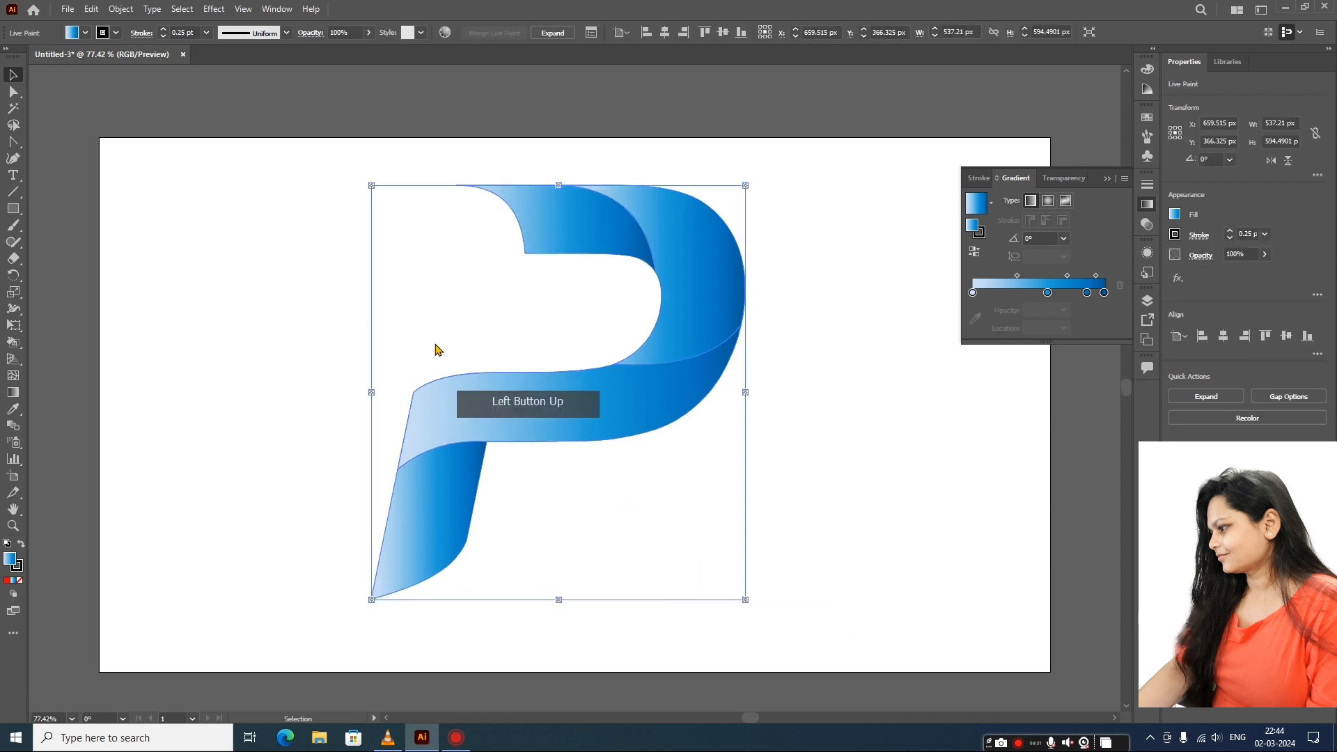
{"action": "left_click", "coordinate": [117, 33]}
{"action": "left_click", "coordinate": [248, 224]}
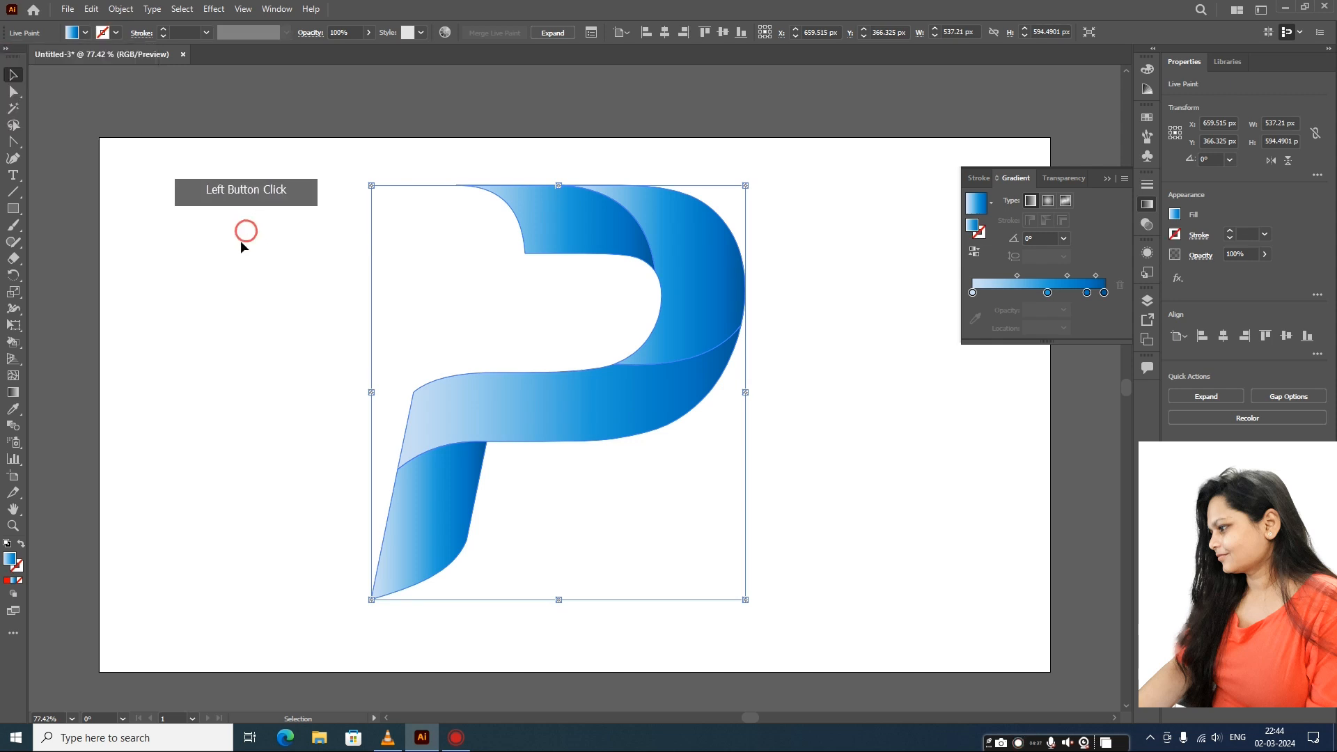
{"action": "left_click", "coordinate": [896, 401]}
- Narrow the logo to about 492 px wide at the artboard's left side and place a duplicate beside it
{"action": "mouse_move", "coordinate": [309, 179]}
{"action": "left_mouse_down"}
{"action": "mouse_move", "coordinate": [600, 520]}
{"action": "mouse_move", "coordinate": [766, 641]}
{"action": "left_mouse_up"}
{"action": "left_click_drag", "start_coordinate": [620, 417], "coordinate": [410, 418]}
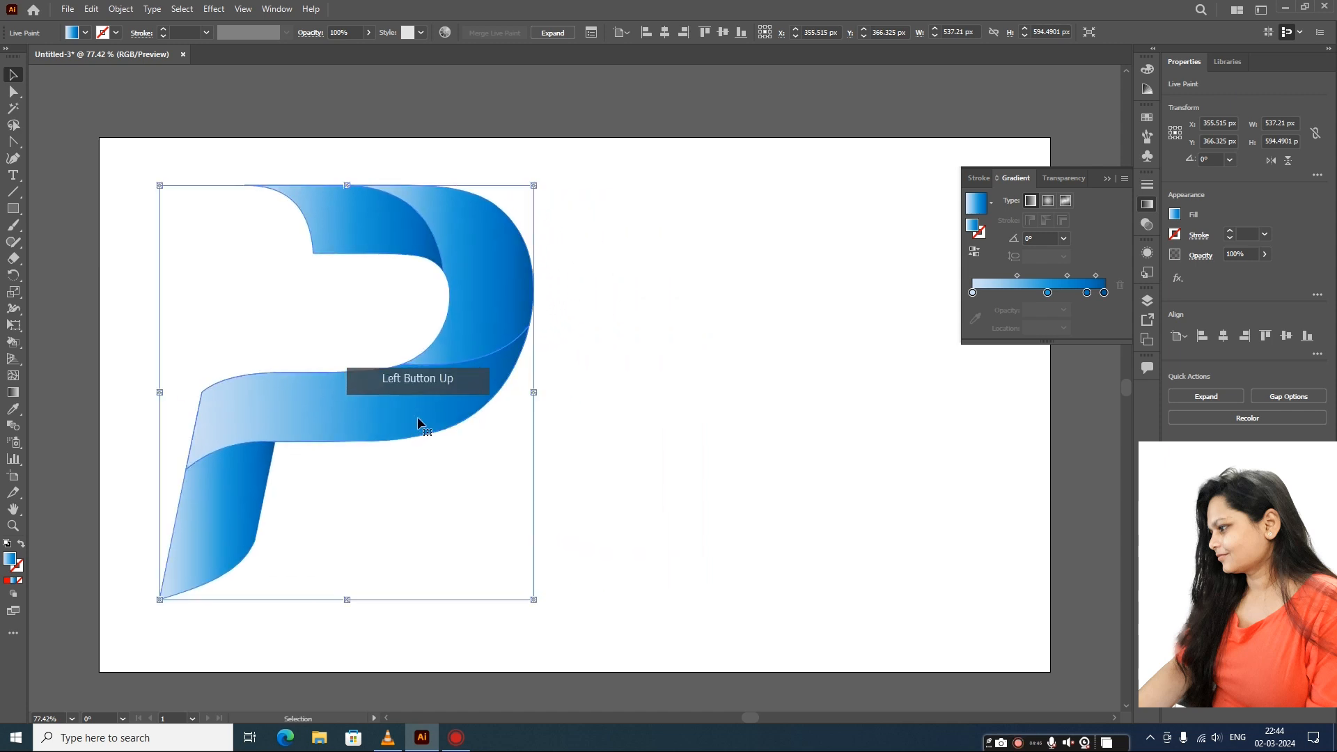
{"action": "left_click_drag", "start_coordinate": [533, 394], "coordinate": [503, 387]}
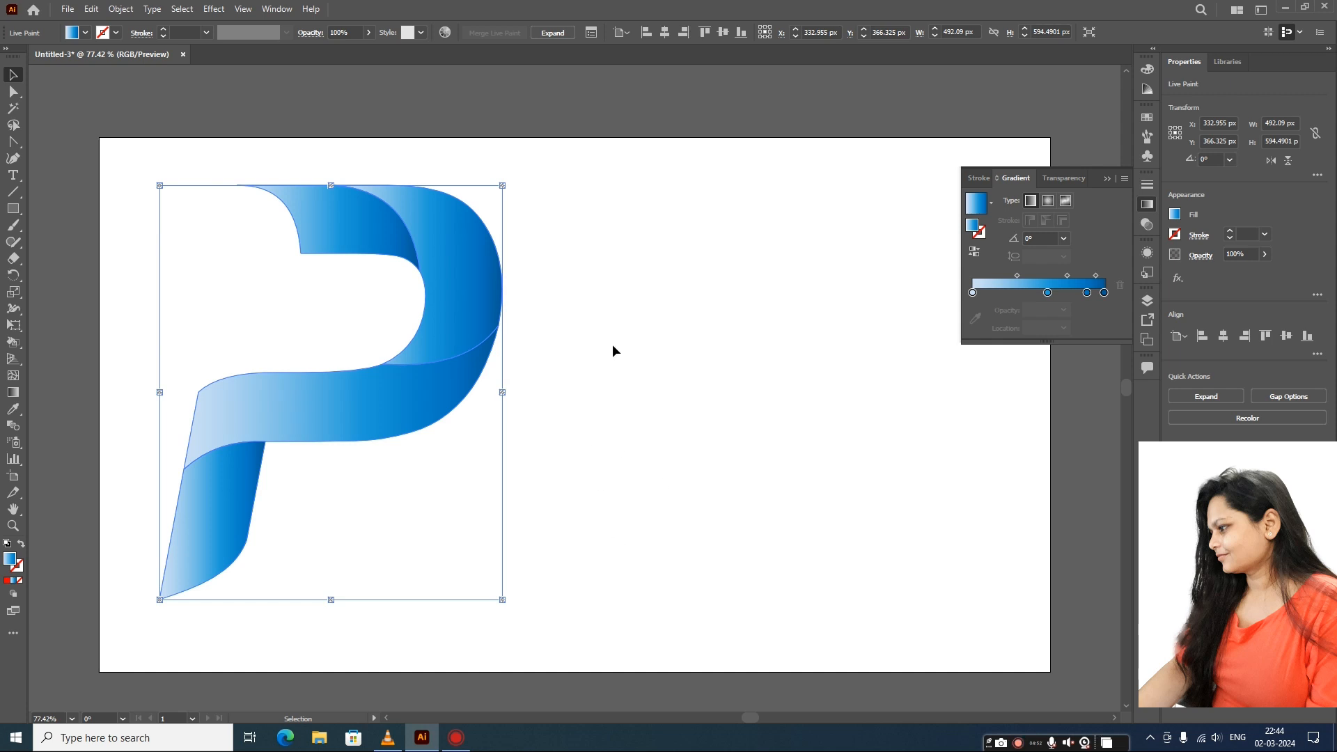
{"action": "left_click_drag", "start_coordinate": [426, 393], "coordinate": [779, 393]}
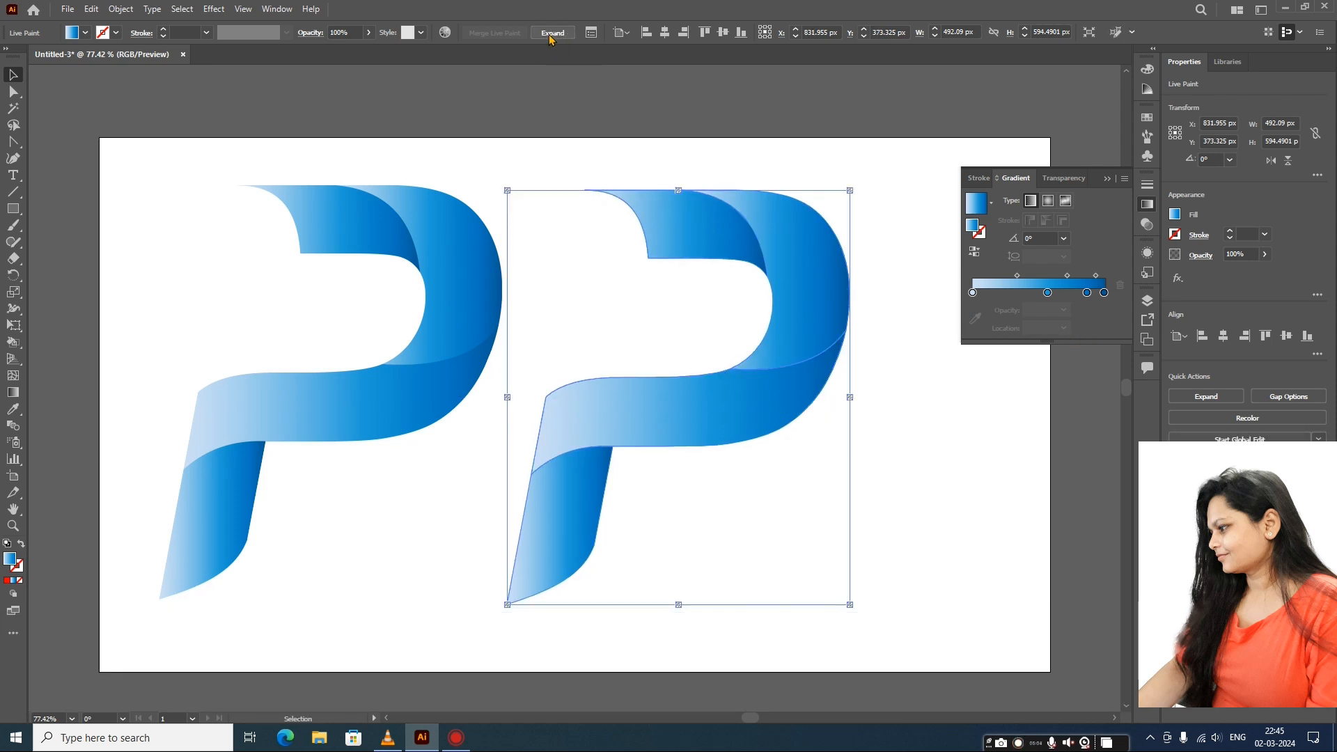
- Expand the right-hand copy from Live Paint and ungroup its sections
{"action": "left_click", "coordinate": [550, 35]}
{"action": "left_click", "coordinate": [657, 164]}
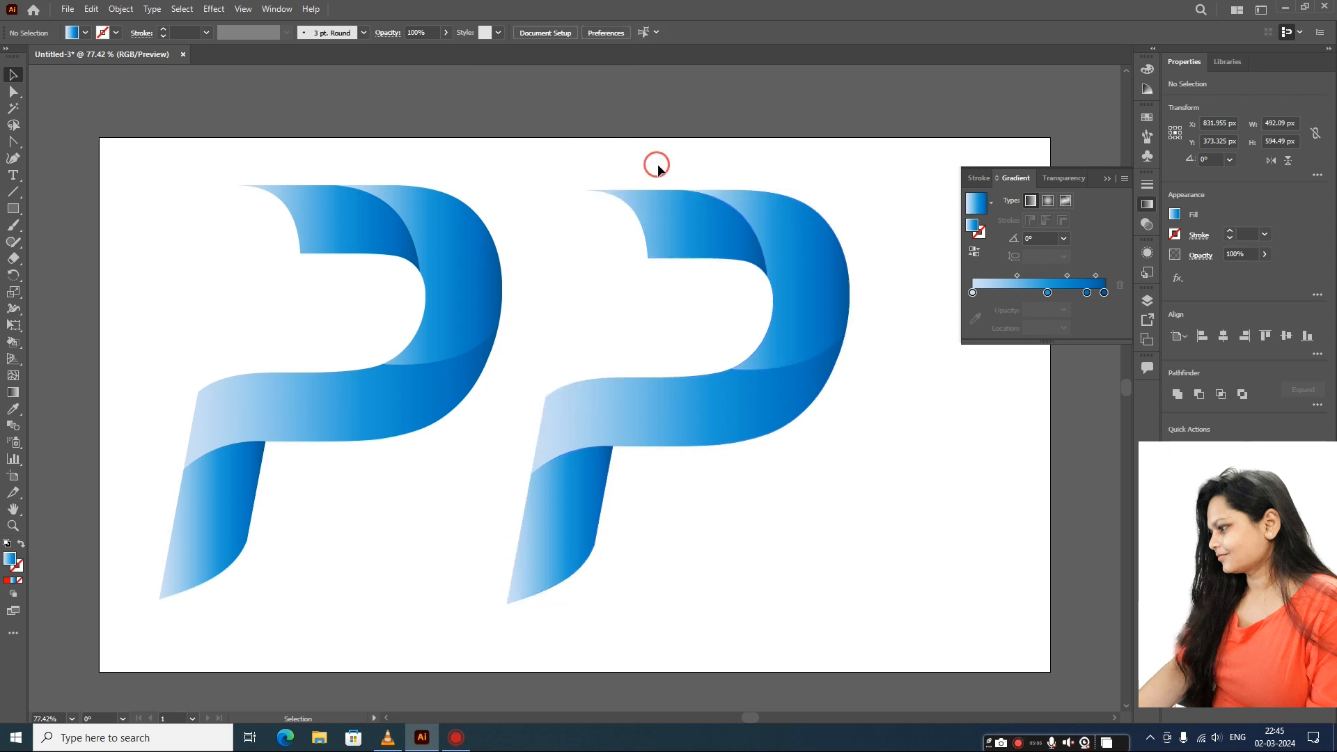
{"action": "left_click", "coordinate": [694, 231]}
{"action": "right_click", "coordinate": [691, 229]}
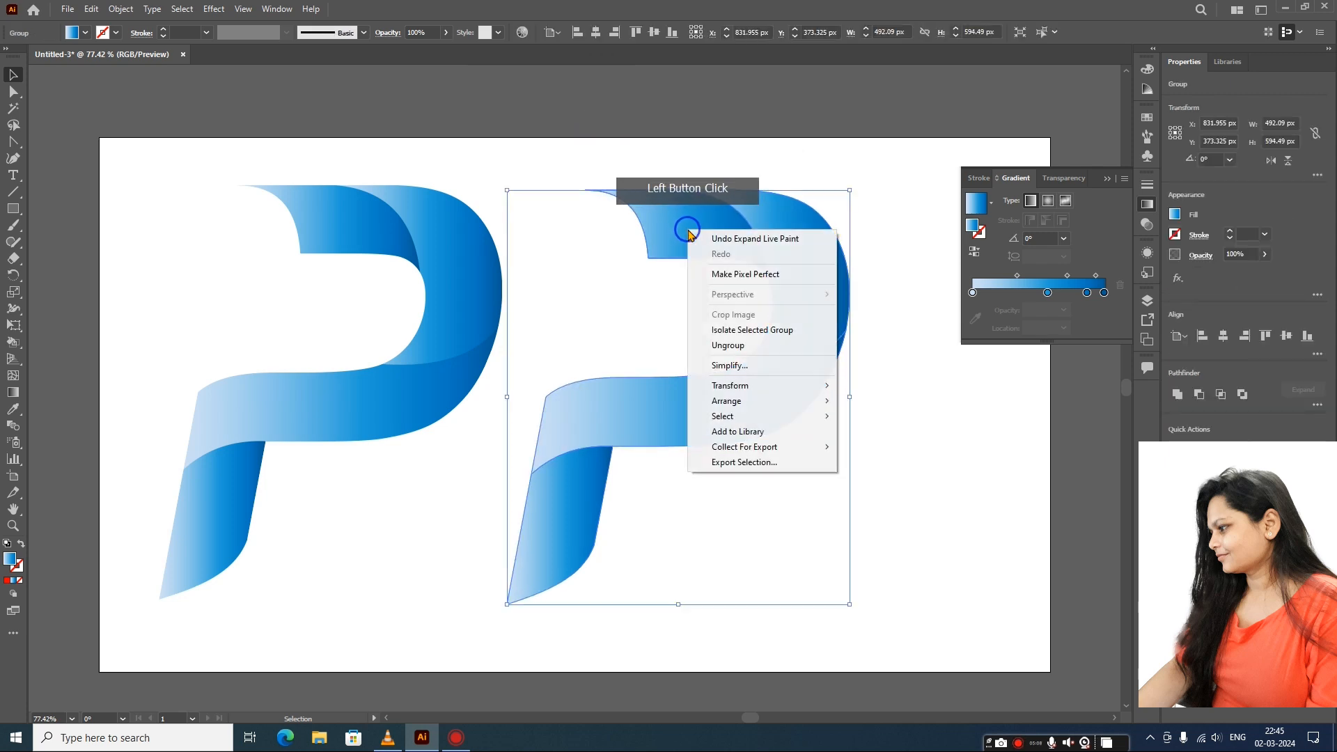
{"action": "left_click", "coordinate": [758, 355]}
{"action": "left_click", "coordinate": [846, 359]}
- Try several swatches on the middle gradient stop of the copy's upper-left section, finishing with light blue
{"action": "left_click", "coordinate": [681, 242]}
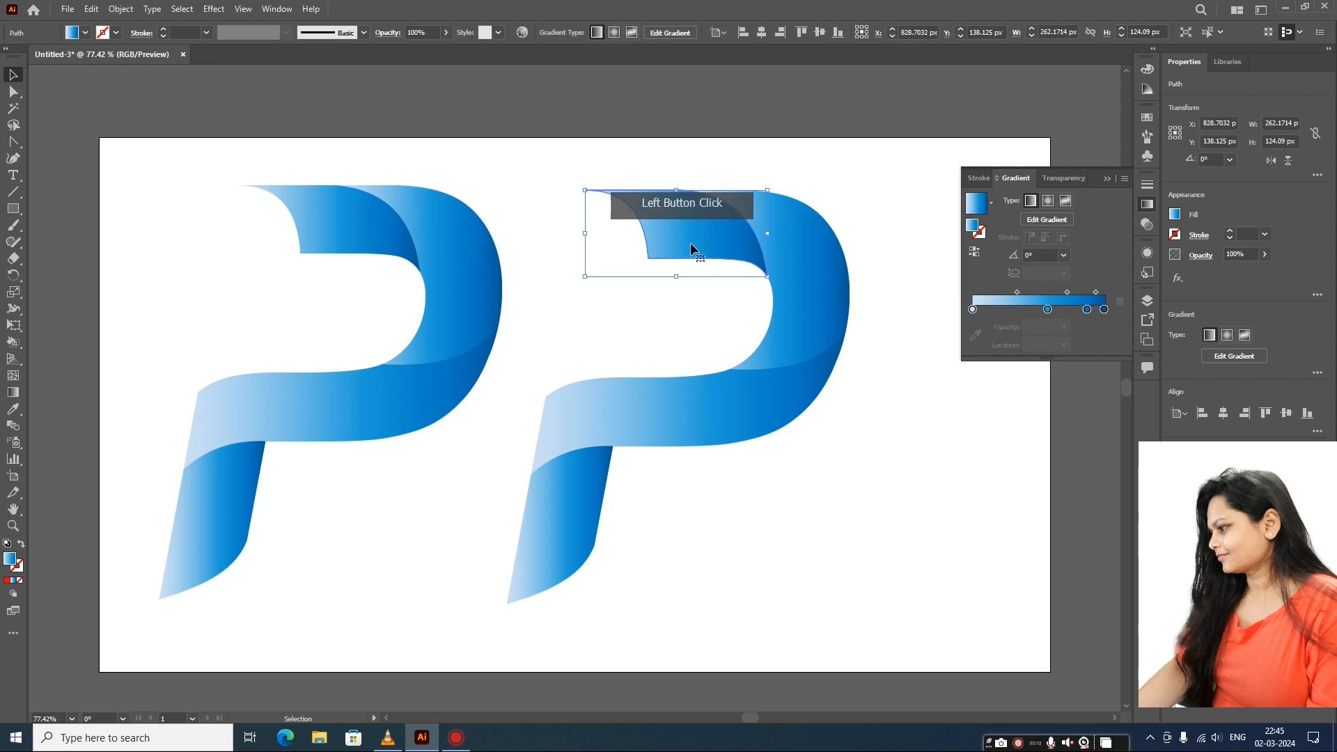
{"action": "double_click", "coordinate": [1048, 309]}
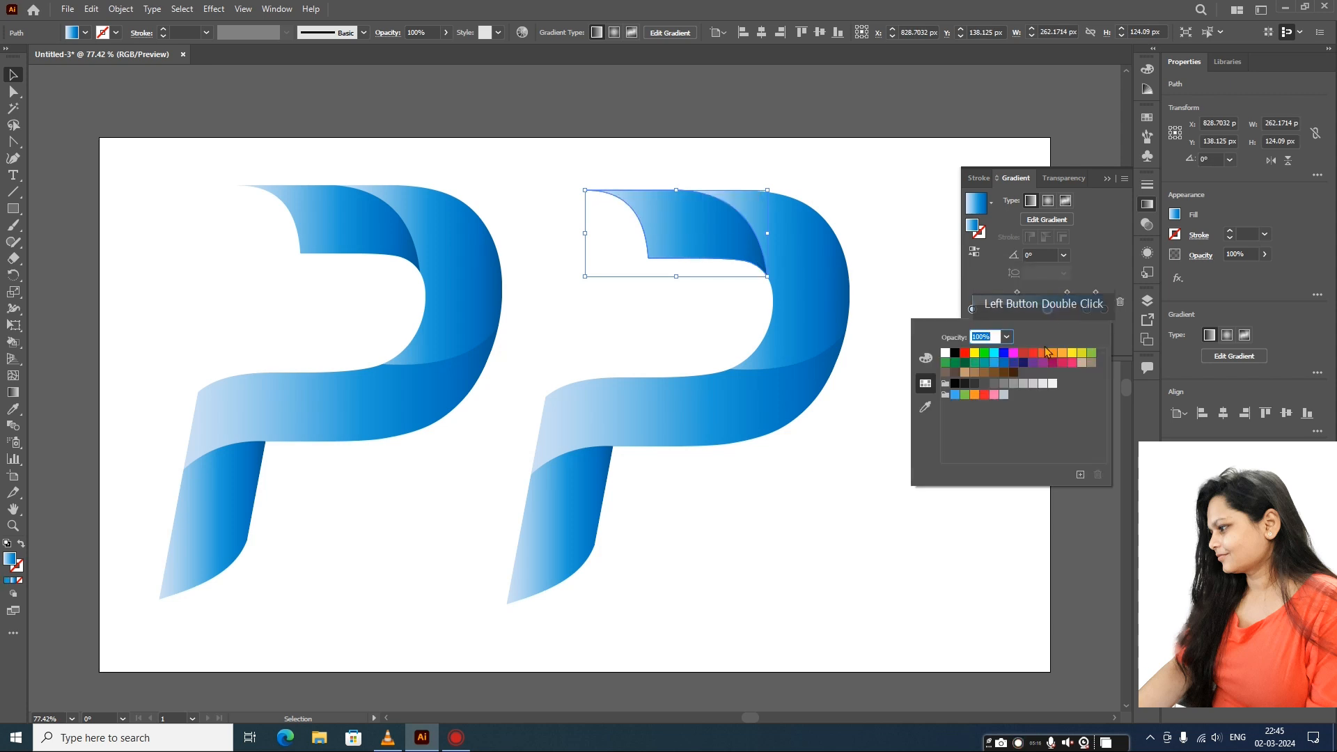
{"action": "left_click", "coordinate": [1072, 353]}
{"action": "left_click", "coordinate": [1062, 353]}
{"action": "left_click", "coordinate": [1042, 353]}
{"action": "left_click", "coordinate": [1016, 354]}
{"action": "left_click", "coordinate": [1004, 354]}
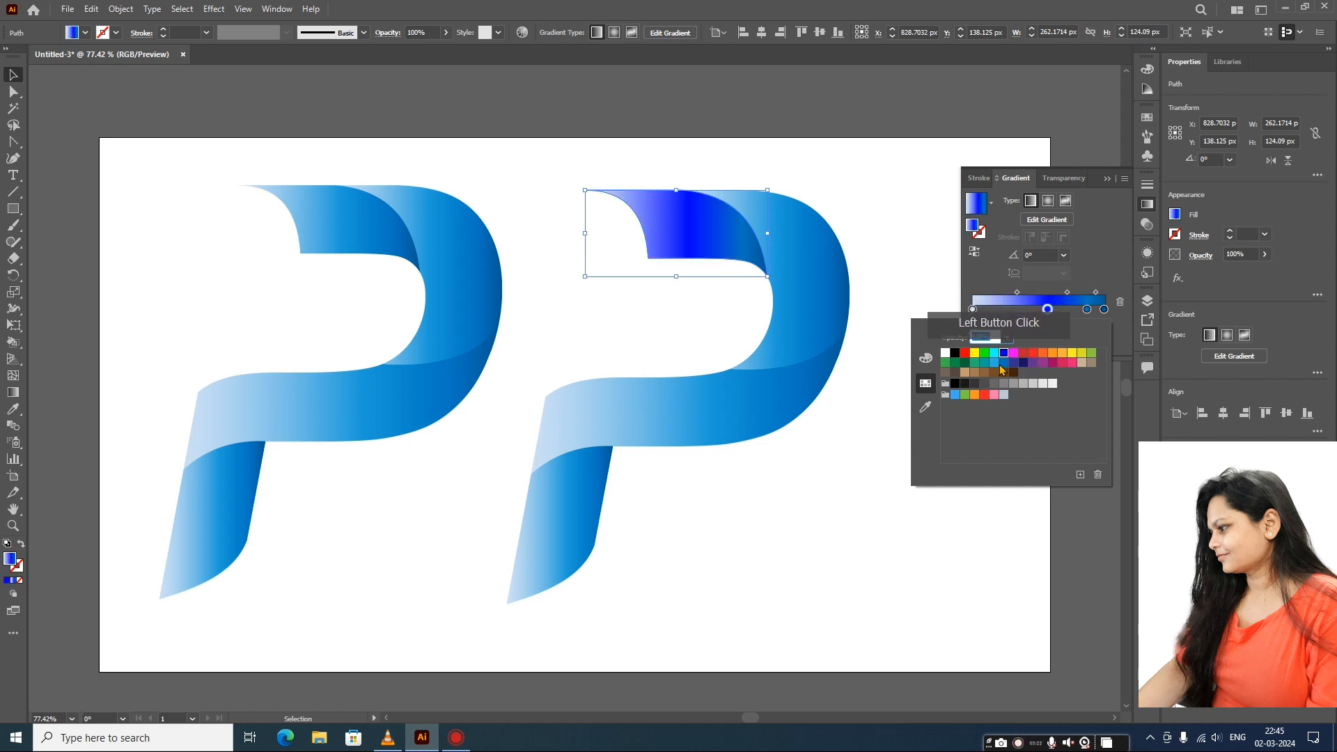
{"action": "left_click", "coordinate": [1004, 363]}
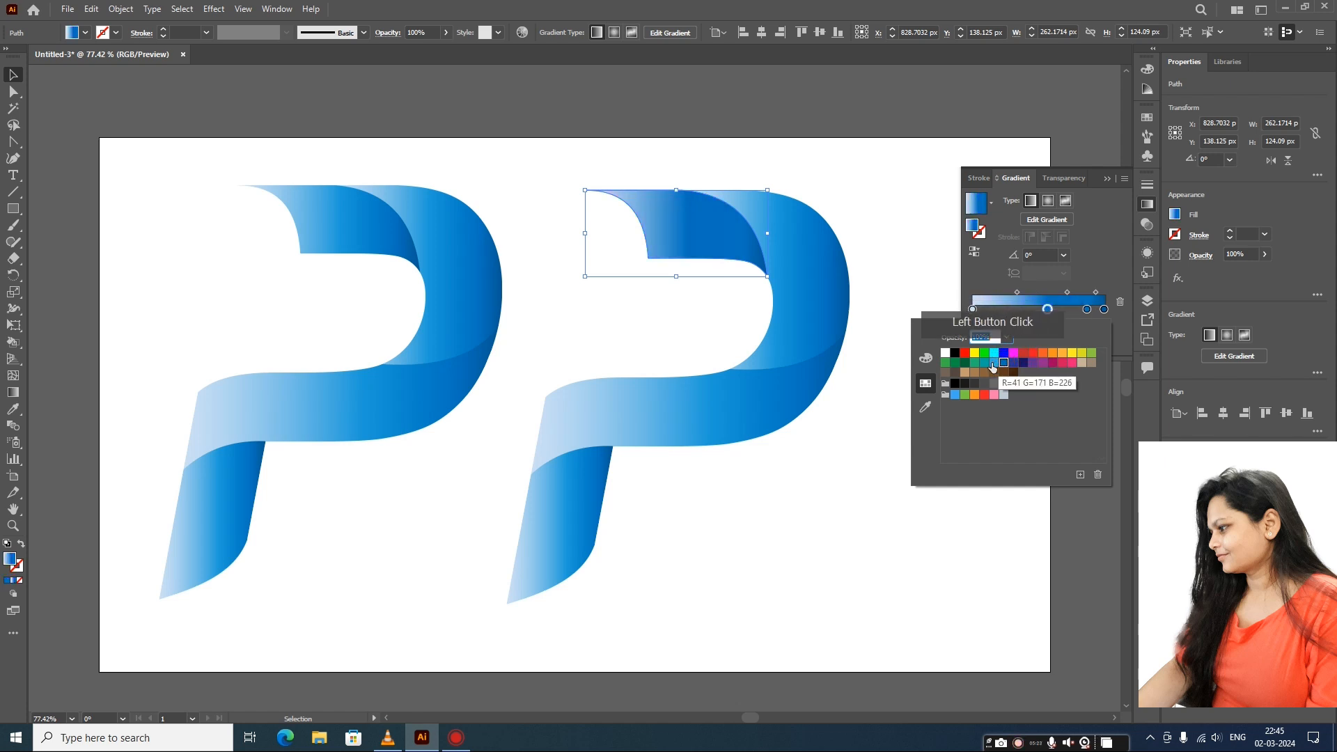
{"action": "left_click", "coordinate": [1088, 277]}
- Try purple, blue, green, red, brown, orange and yellow swatches on the middle gradient stop of the right-hand P's large curved section
{"action": "left_click", "coordinate": [806, 257]}
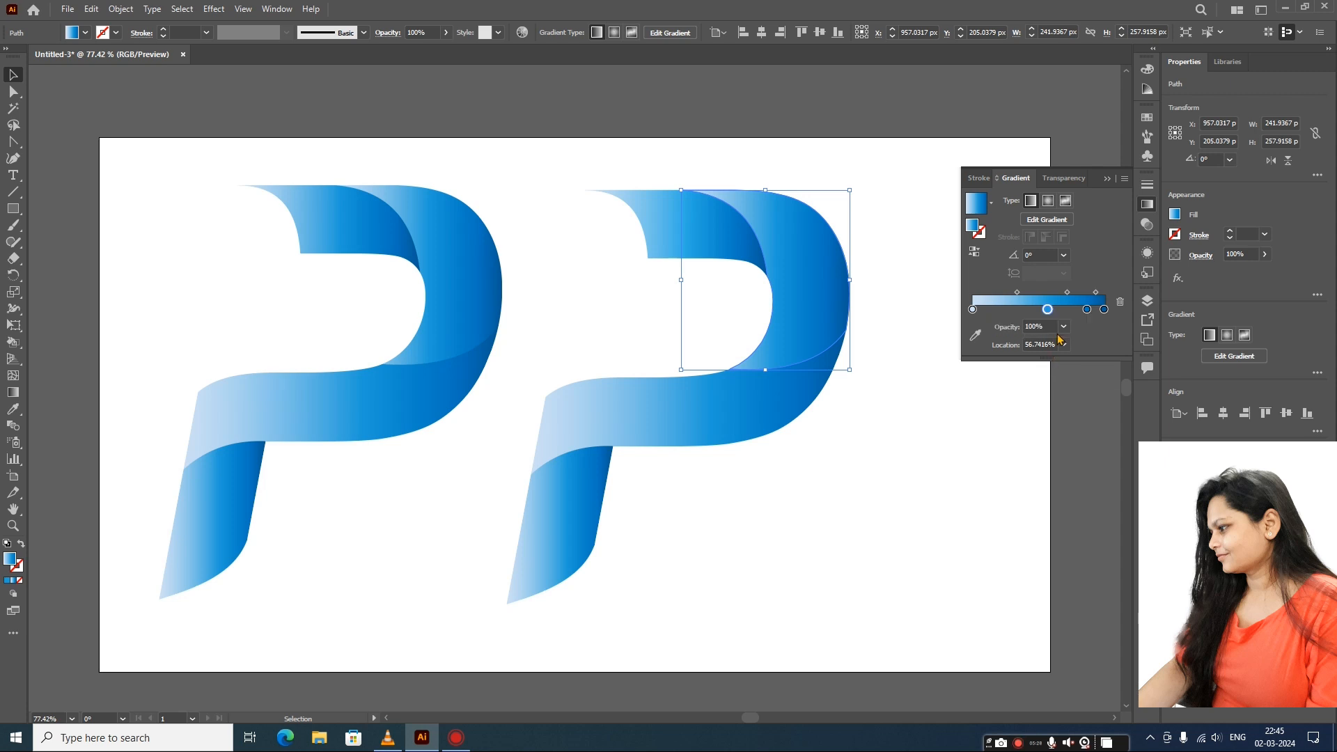
{"action": "double_click", "coordinate": [1047, 309]}
{"action": "left_click", "coordinate": [1020, 362]}
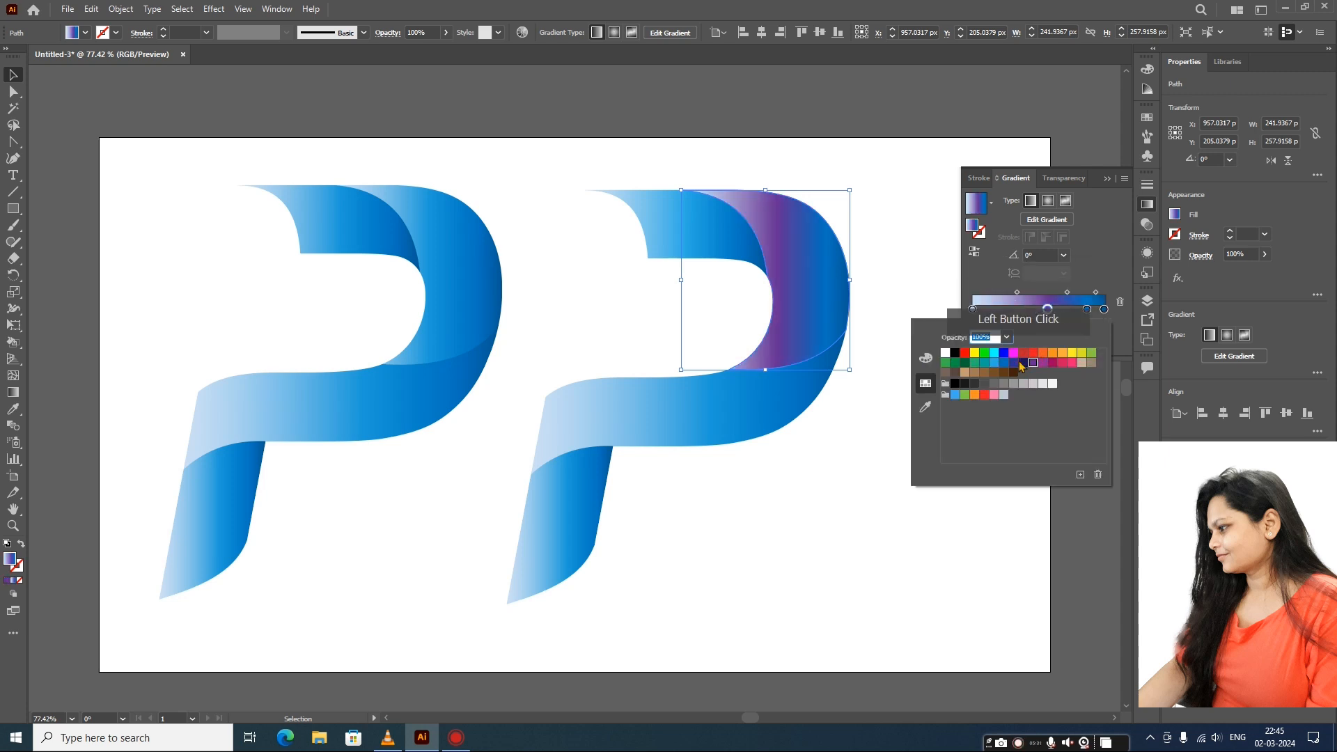
{"action": "left_click", "coordinate": [1003, 353]}
{"action": "left_click", "coordinate": [984, 353]}
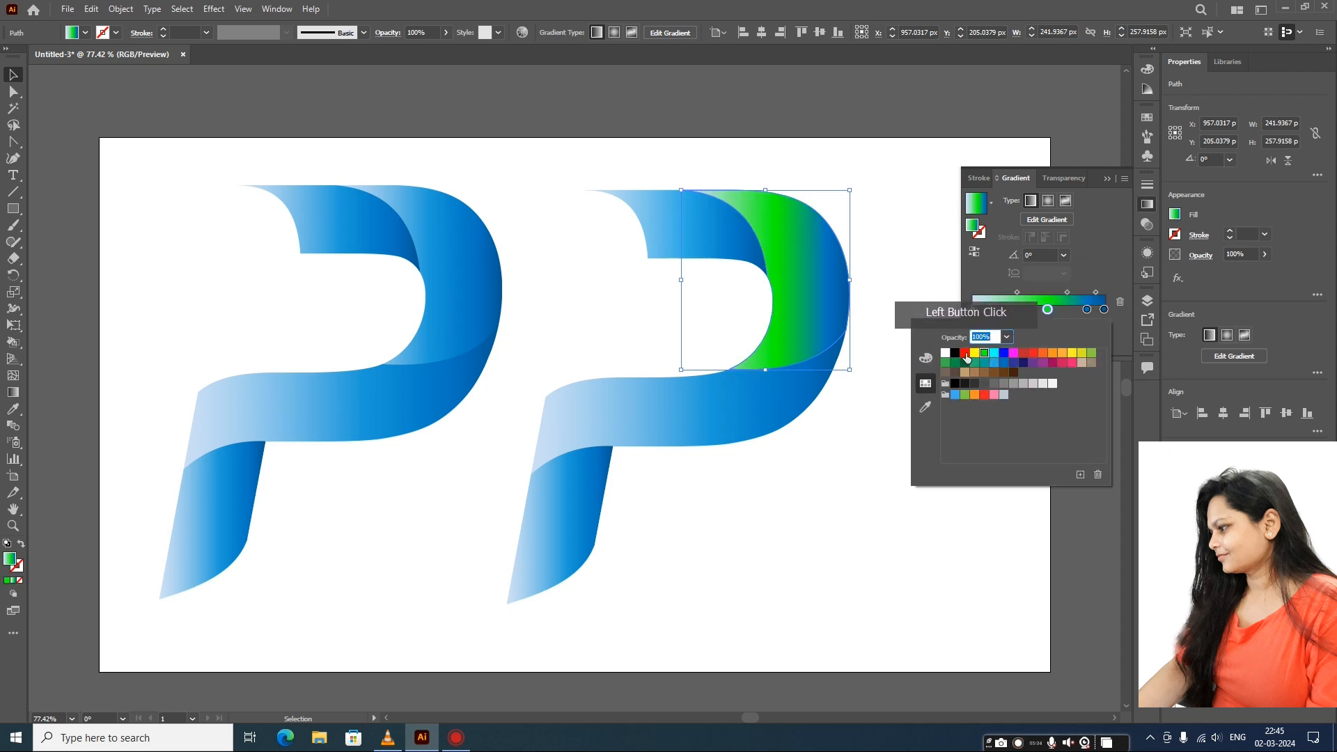
{"action": "left_click", "coordinate": [965, 355]}
{"action": "left_click", "coordinate": [974, 362]}
{"action": "left_click", "coordinate": [984, 371]}
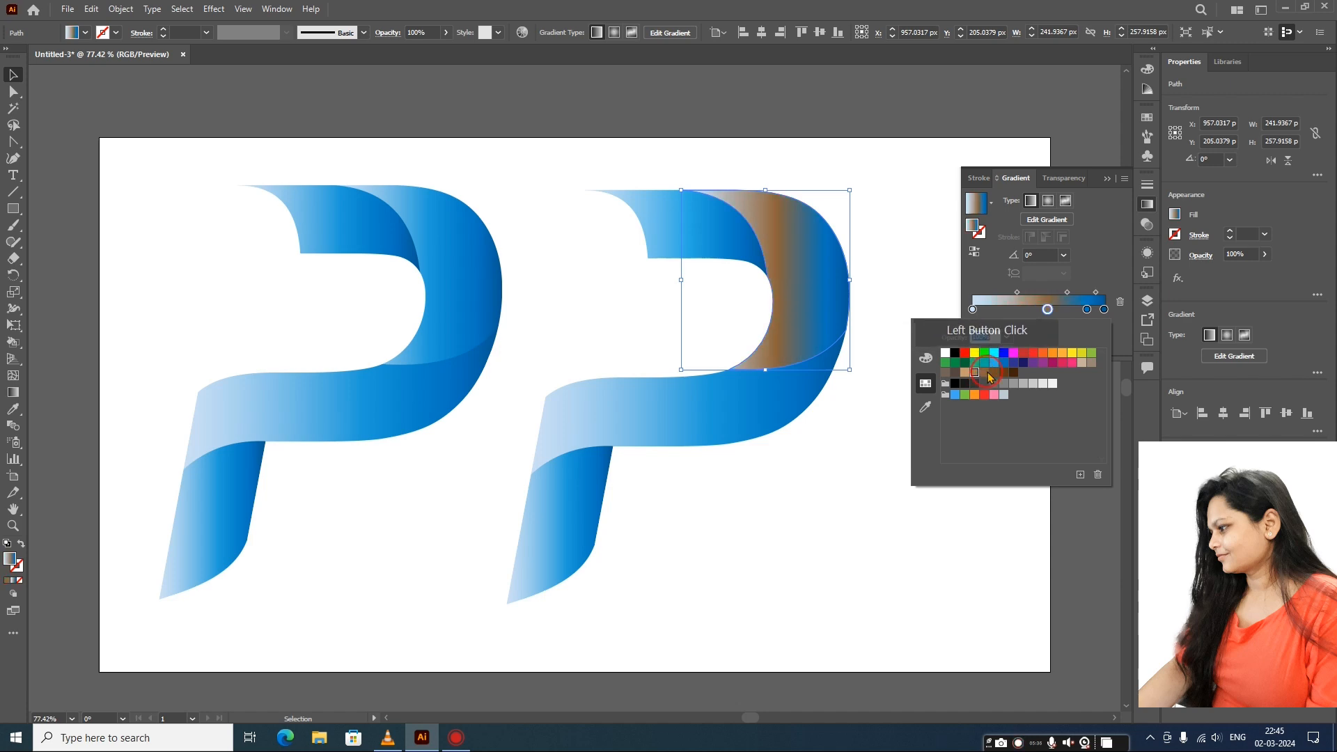
{"action": "left_click", "coordinate": [1043, 353]}
{"action": "left_click", "coordinate": [1072, 353]}
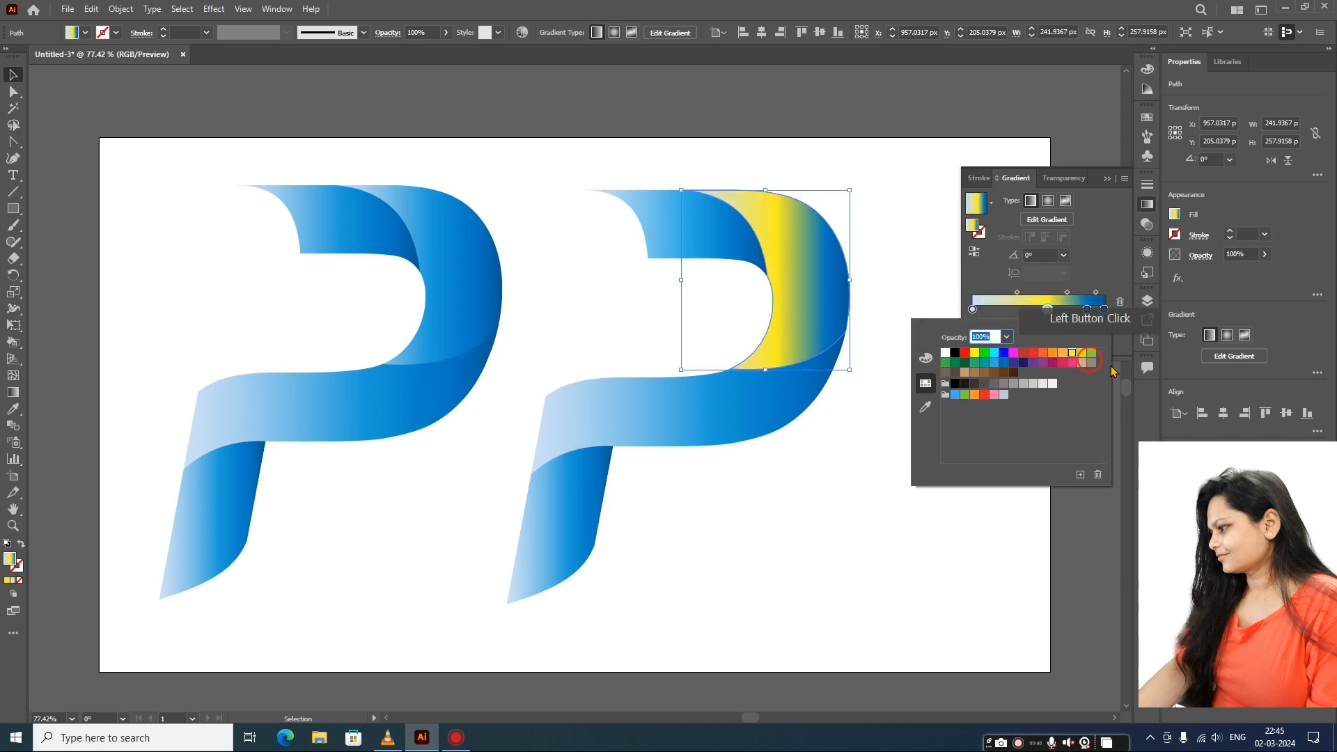
- Delete the middle gradient stop of the right-hand P's large curved section, then deselect the section and close the gradient settings
{"action": "left_click", "coordinate": [1048, 310]}
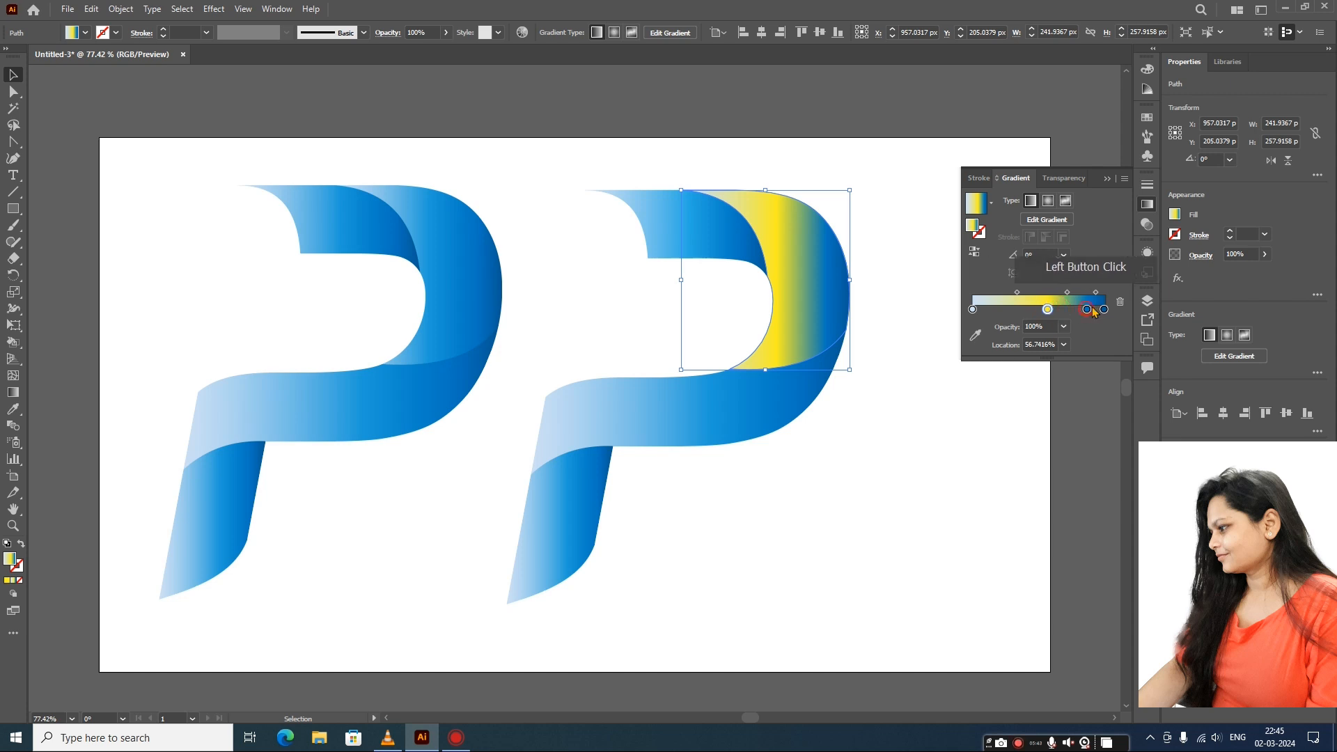
{"action": "left_click", "coordinate": [1120, 305]}
{"action": "left_click", "coordinate": [943, 546]}
{"action": "left_click", "coordinate": [1112, 198]}
{"action": "left_click", "coordinate": [1098, 372]}
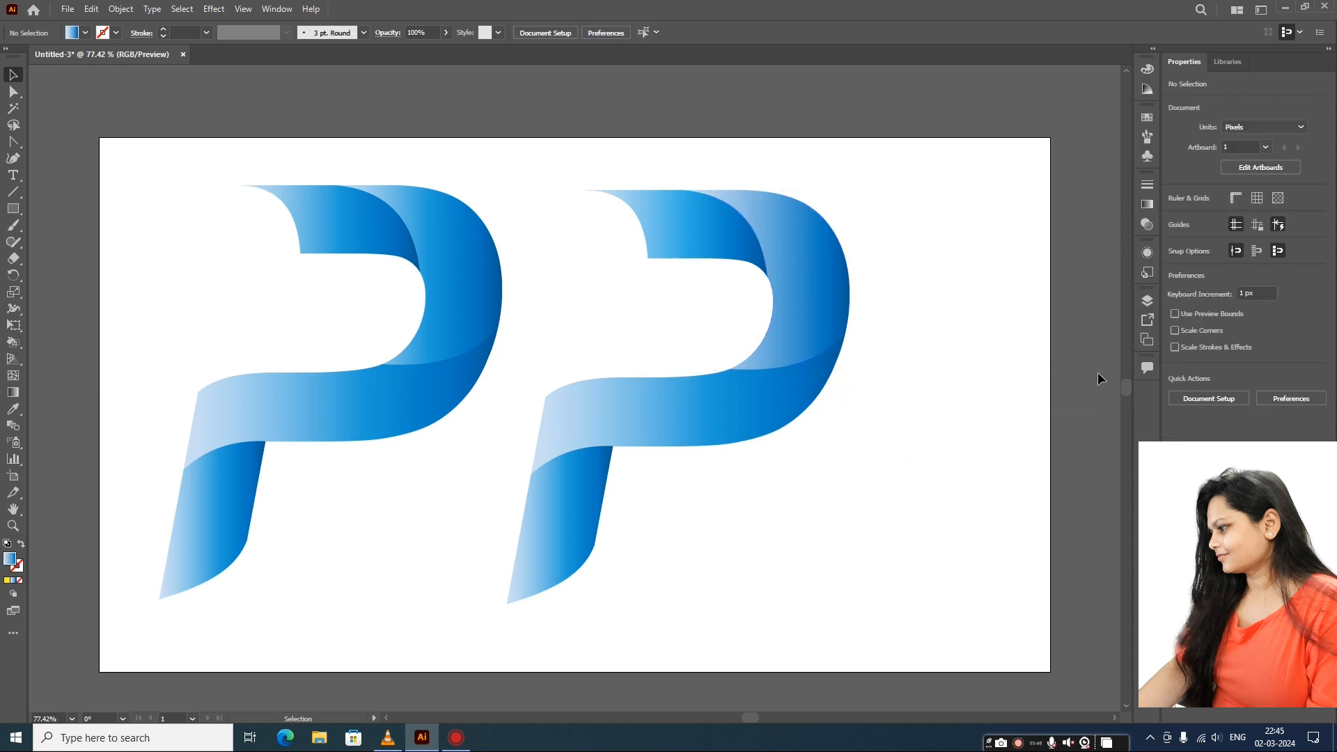
- Add the text "Pragat Computer Education" beside the lower stem of the right-hand P
{"action": "left_click", "coordinate": [14, 175]}
{"action": "left_click", "coordinate": [642, 524]}
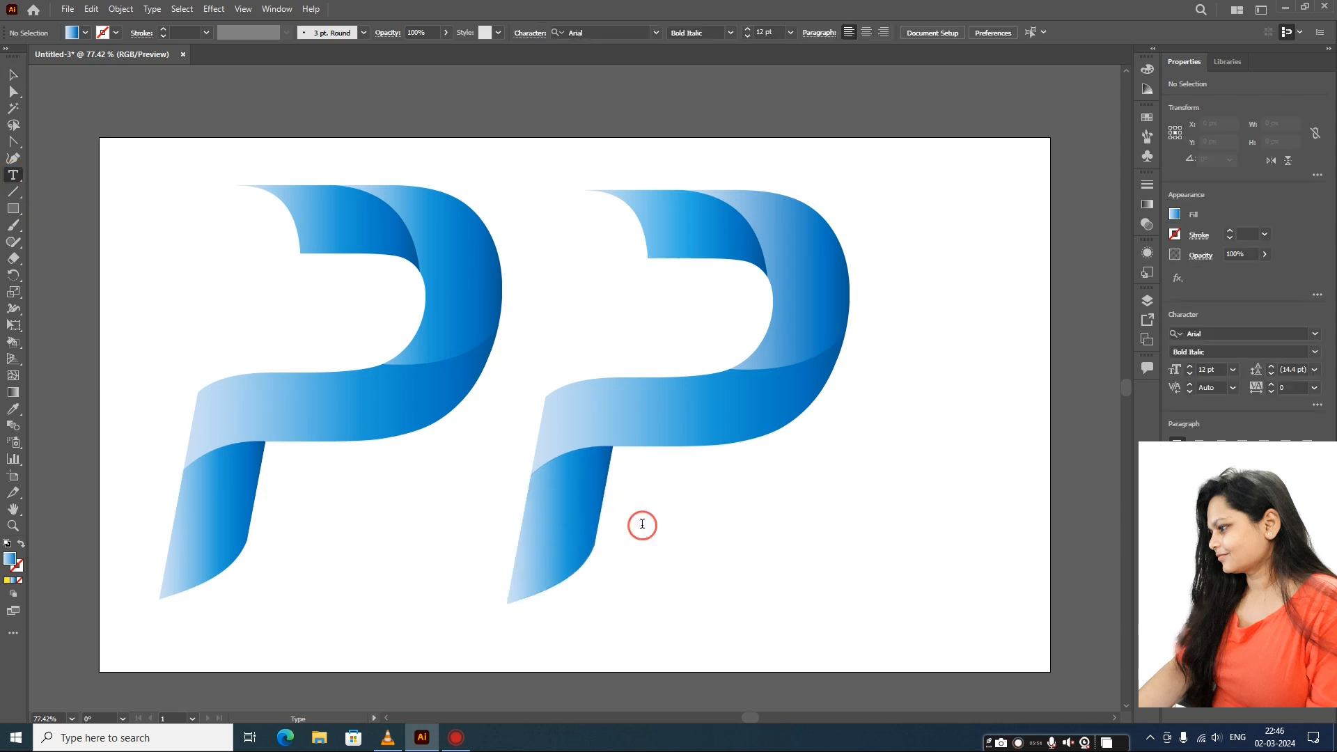
{"action": "type", "text": "Pragat "}
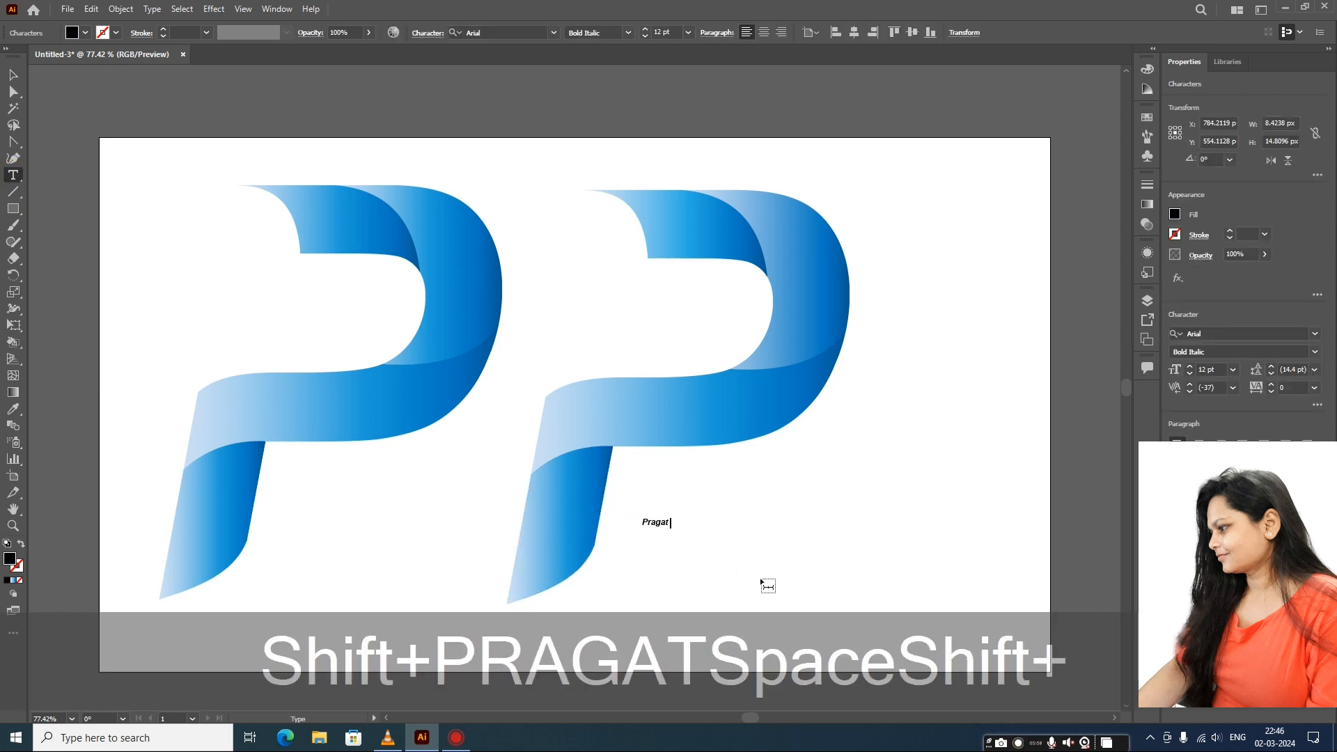
{"action": "type", "text": "Computer Education"}
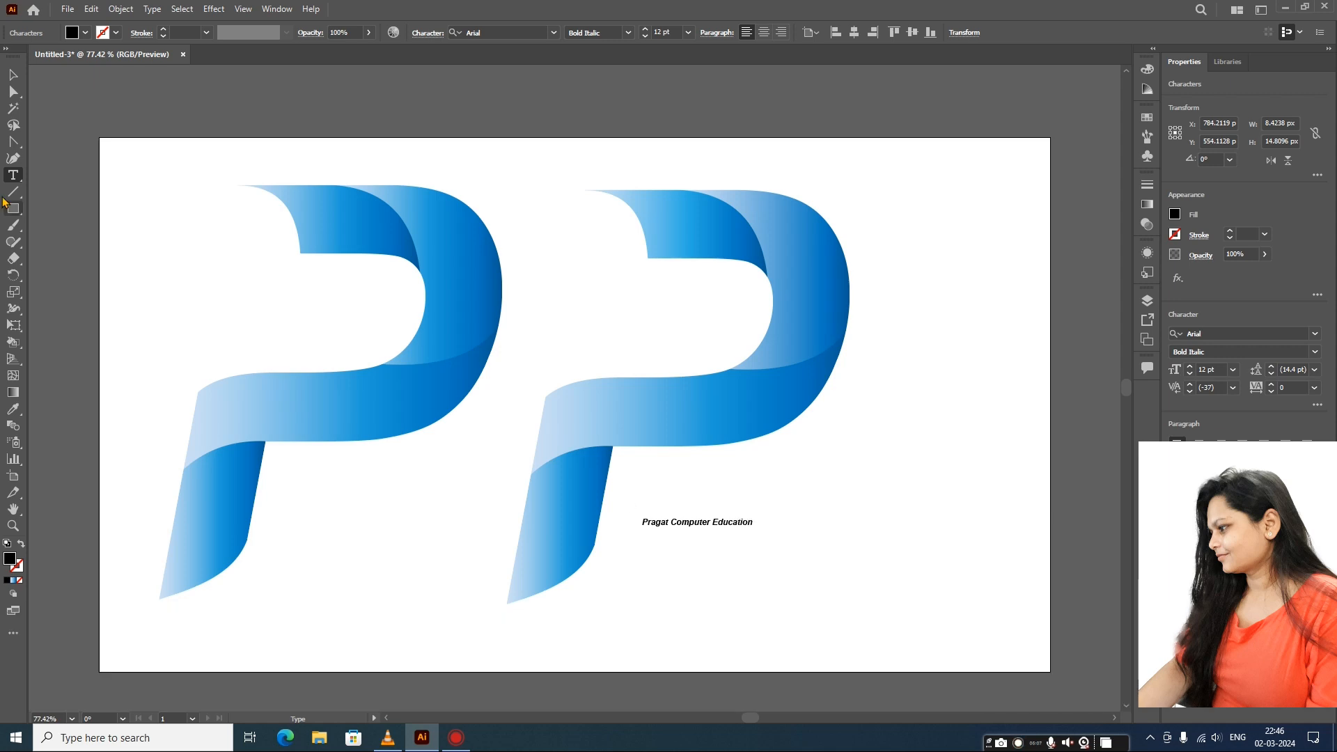
- Enlarge the text to about 583 px wide beside the right-hand P's stem and convert it to outlines
{"action": "left_click", "coordinate": [13, 74]}
{"action": "left_click_drag", "start_coordinate": [754, 529], "coordinate": [1012, 589]}
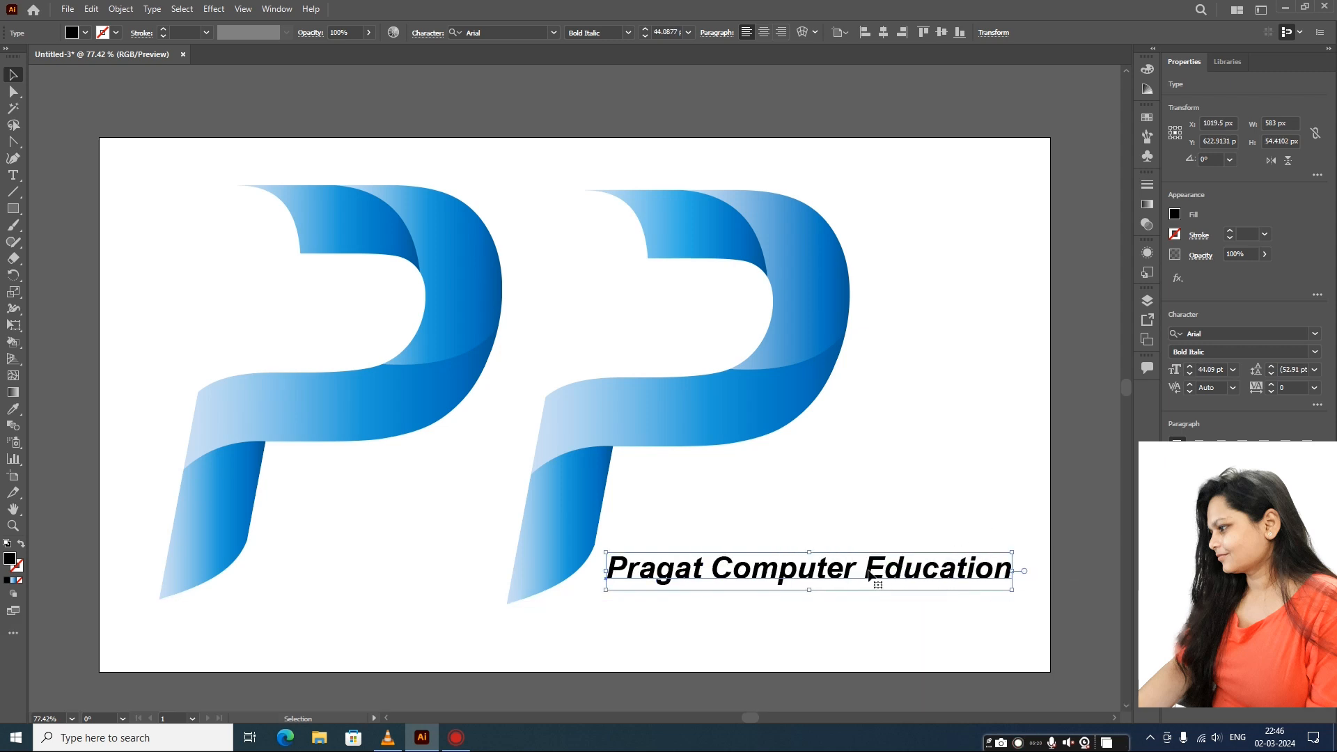
{"action": "right_click", "coordinate": [870, 569]}
{"action": "left_click", "coordinate": [935, 385]}
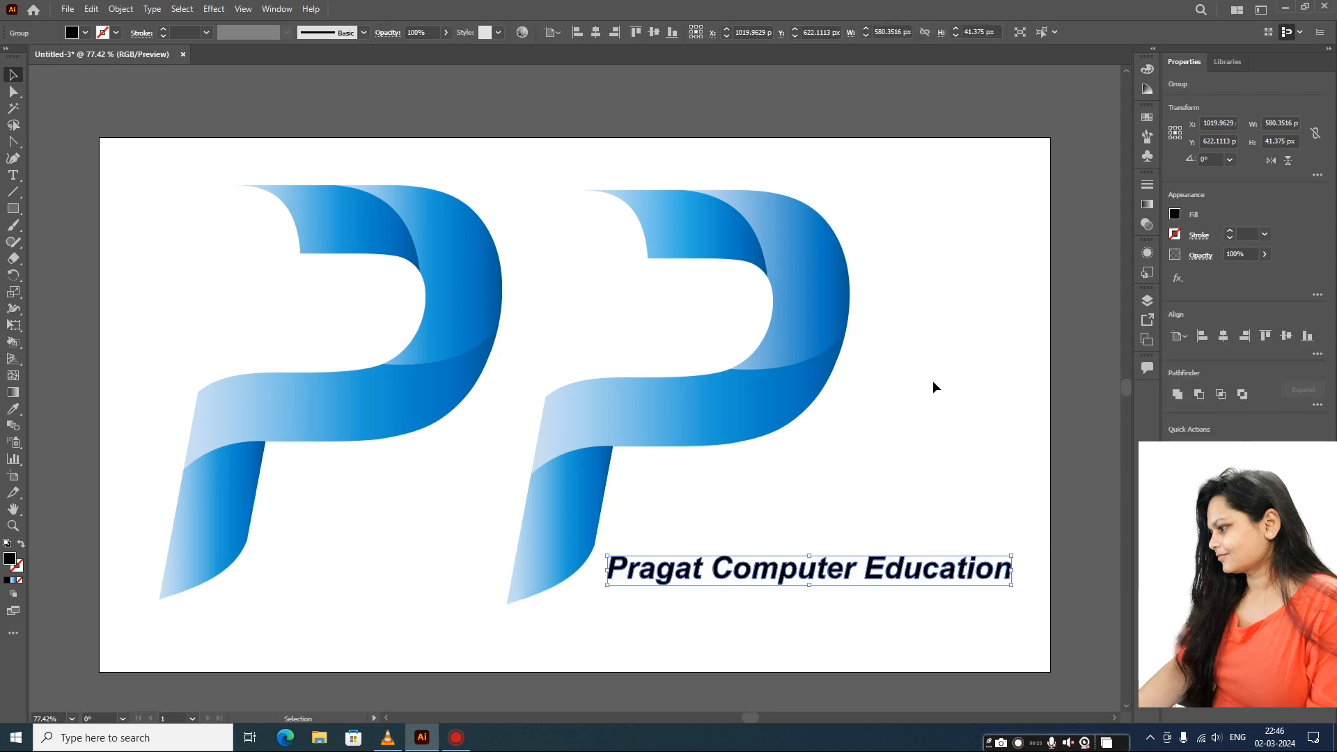
- Replace the outlined text's black fill with the saved blue linear gradient used on the logo
{"action": "left_click", "coordinate": [85, 33]}
{"action": "left_click", "coordinate": [9, 57]}
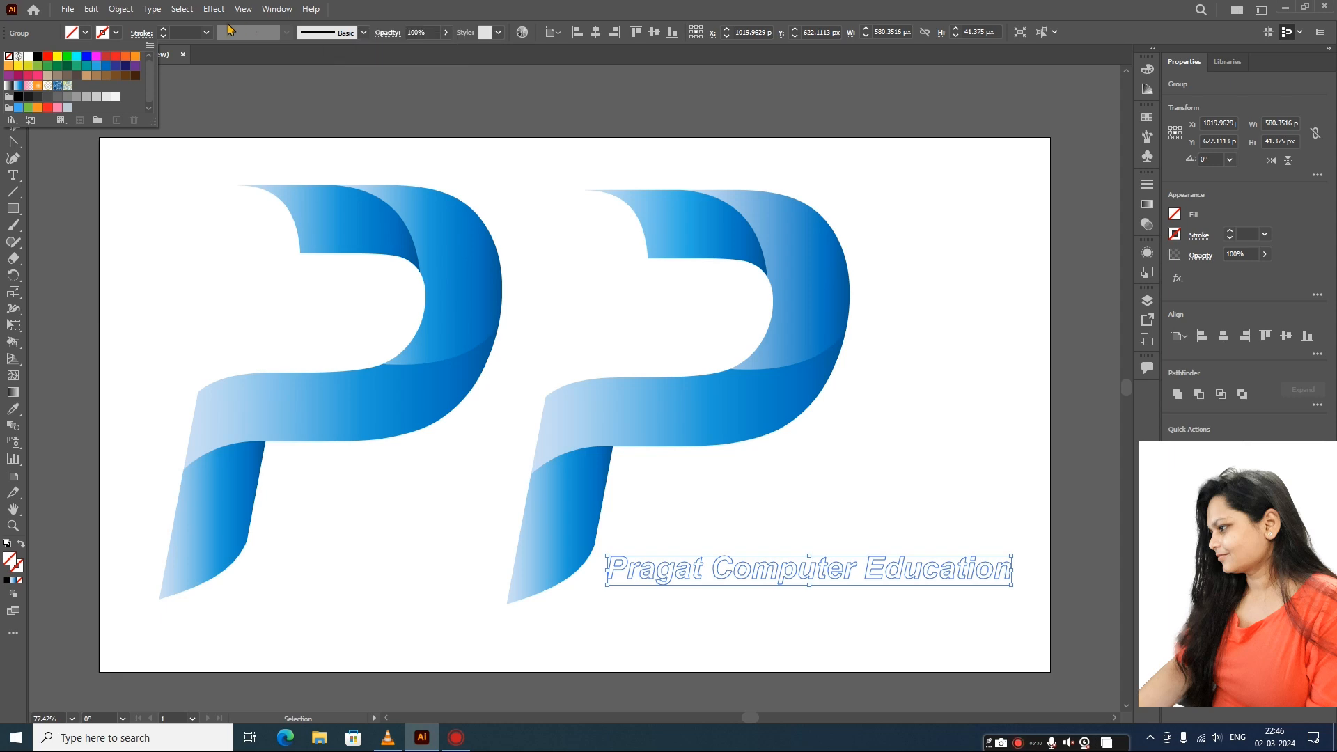
{"action": "left_click", "coordinate": [277, 9]}
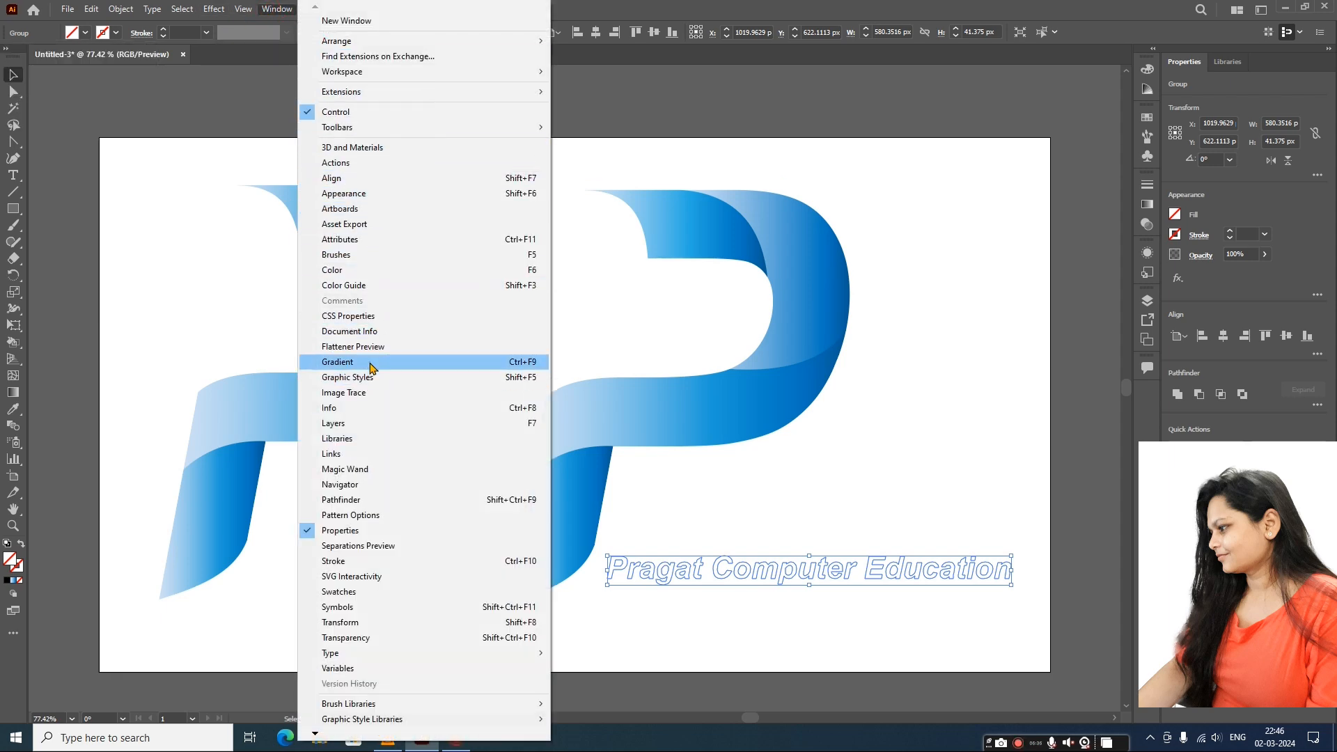
{"action": "left_click", "coordinate": [348, 362]}
{"action": "left_click", "coordinate": [990, 203]}
{"action": "left_click", "coordinate": [881, 224]}
{"action": "left_click", "coordinate": [946, 646]}
- Move the outlined text up about 124 px and right about 10 px beside the right-hand P's stem, then deselect it
{"action": "left_click_drag", "start_coordinate": [1028, 600], "coordinate": [624, 527]}
{"action": "left_click_drag", "start_coordinate": [753, 570], "coordinate": [755, 486]}
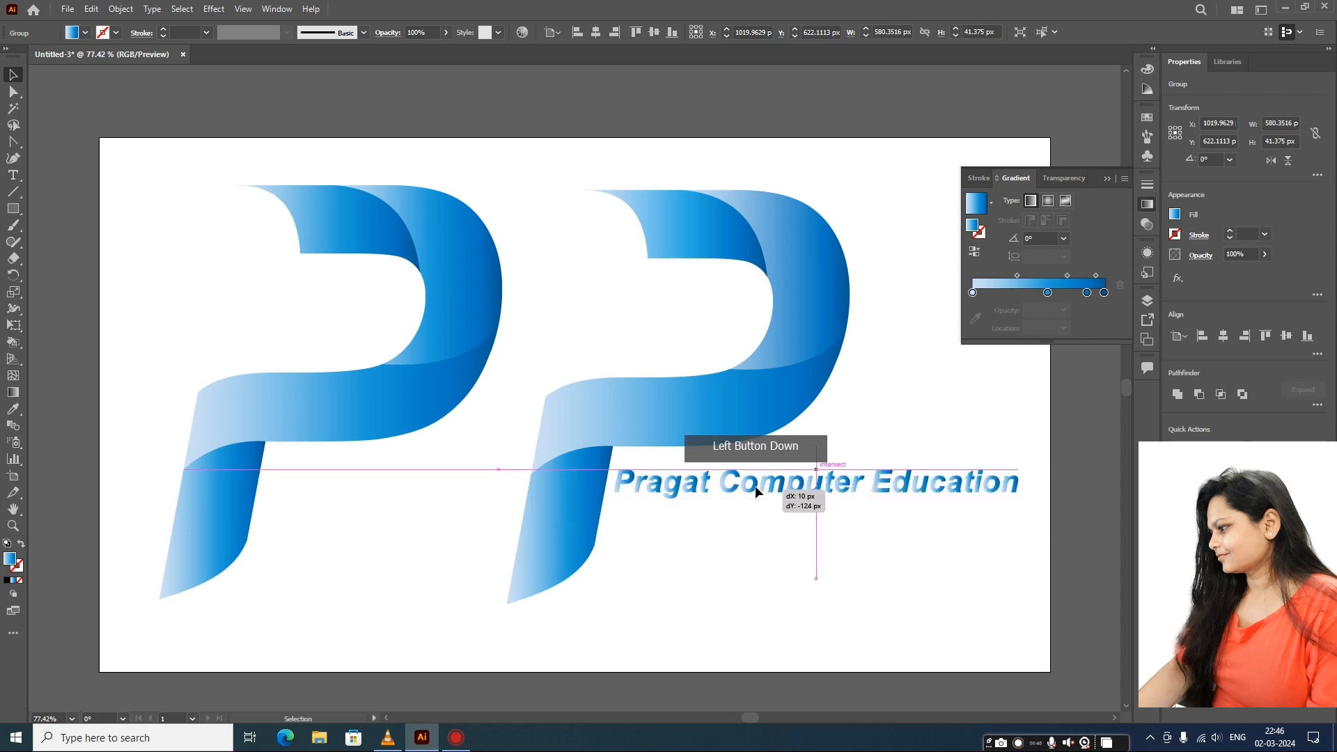
{"action": "left_click", "coordinate": [979, 567]}
{"action": "left_click", "coordinate": [1106, 615]}
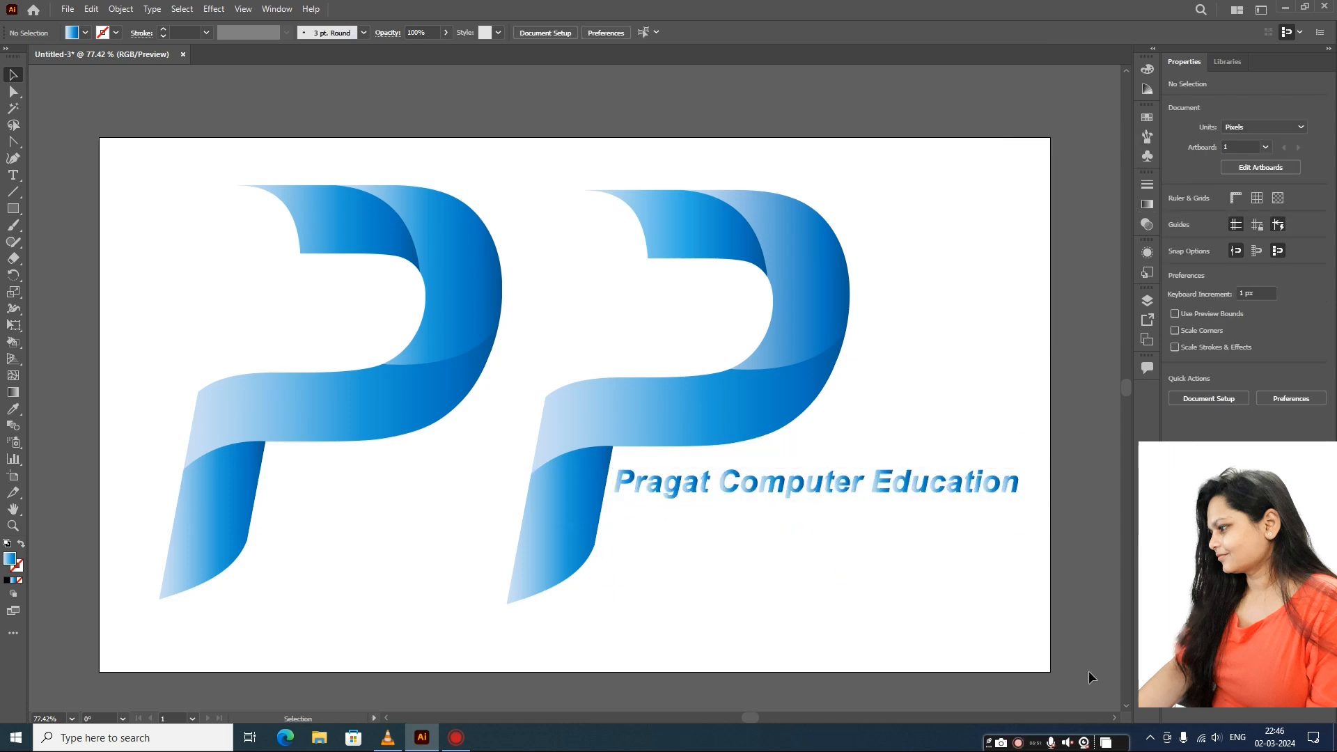